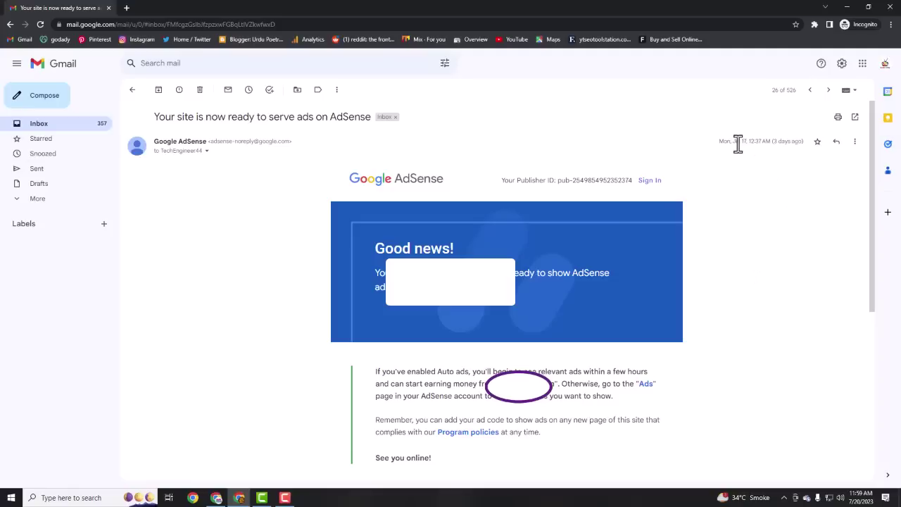
# - Highlight the email's received date and its 'Good news' heading, then clear the highlight
pyautogui.moveTo(737, 142); pyautogui.dragTo(781, 142)
pyautogui.moveTo(371, 246); pyautogui.dragTo(425, 247)
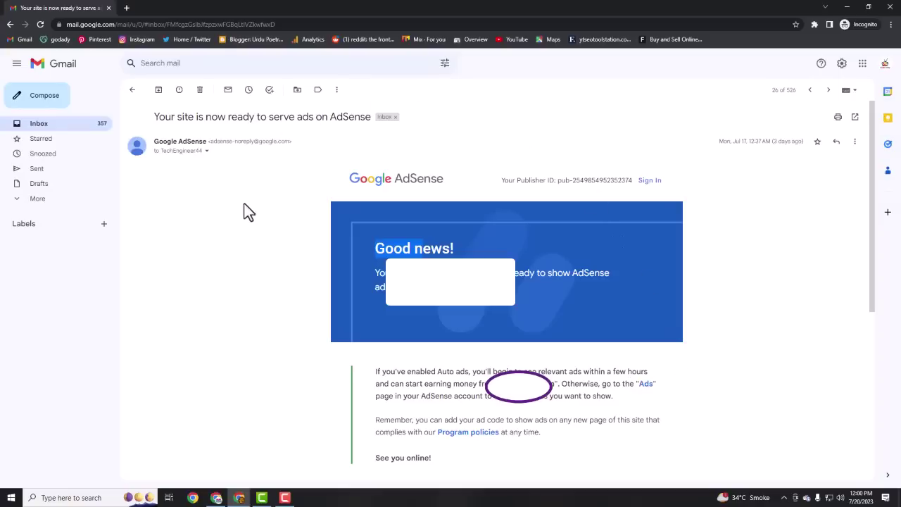
pyautogui.click(759, 296)
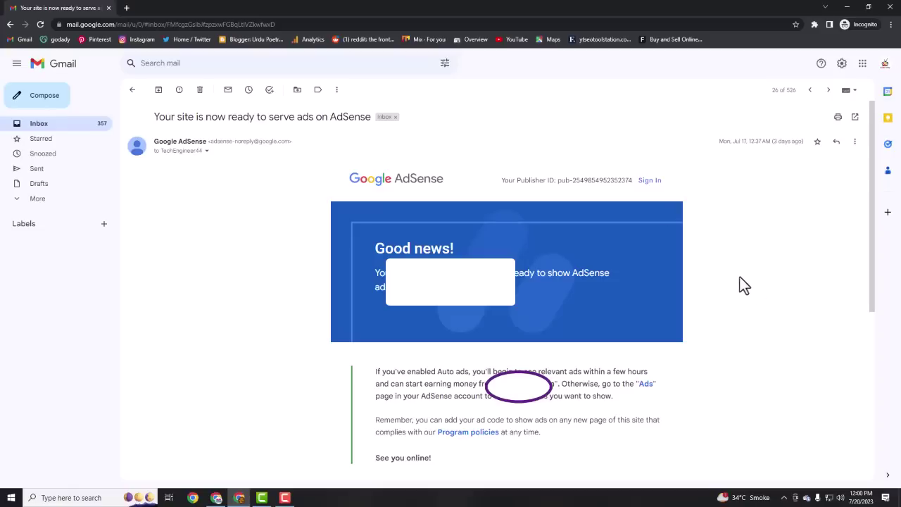
# - Close the Gmail window and subscribe to the AdSense loading video's YouTube channel
pyautogui.click(109, 9)
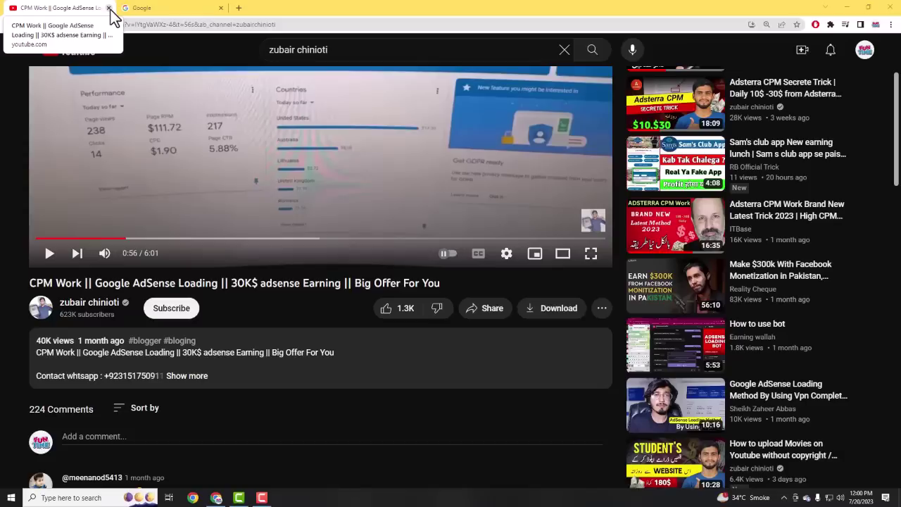
pyautogui.click(177, 308)
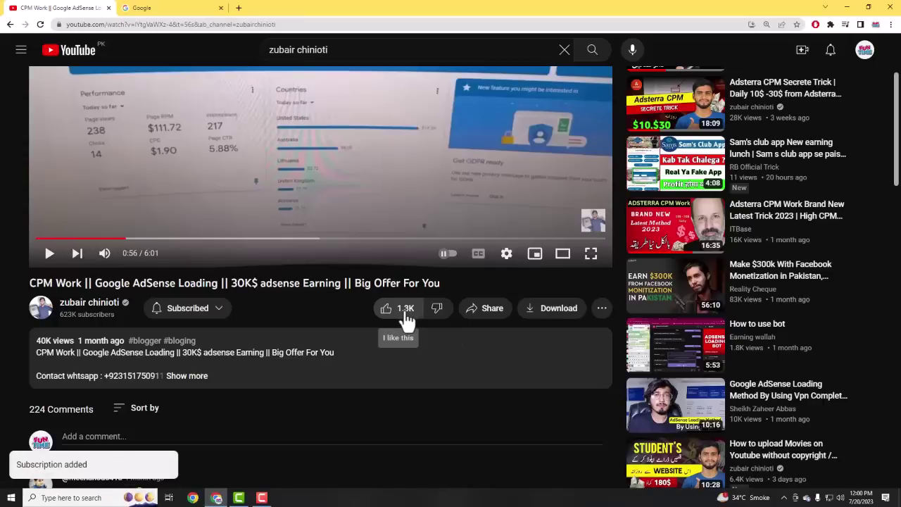
pyautogui.click(159, 8)
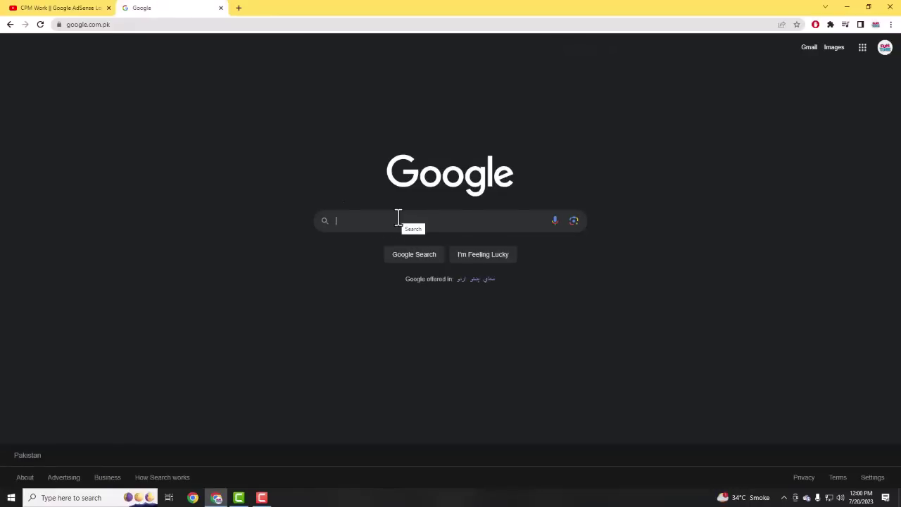
# - Search Google for 'whatmuz'
pyautogui.write('what')
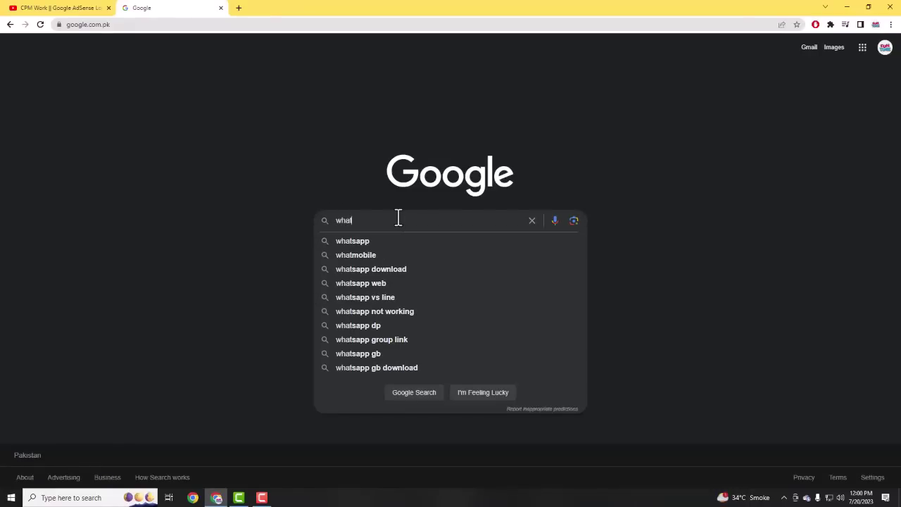
pyautogui.write('muz')
pyautogui.press('Return')
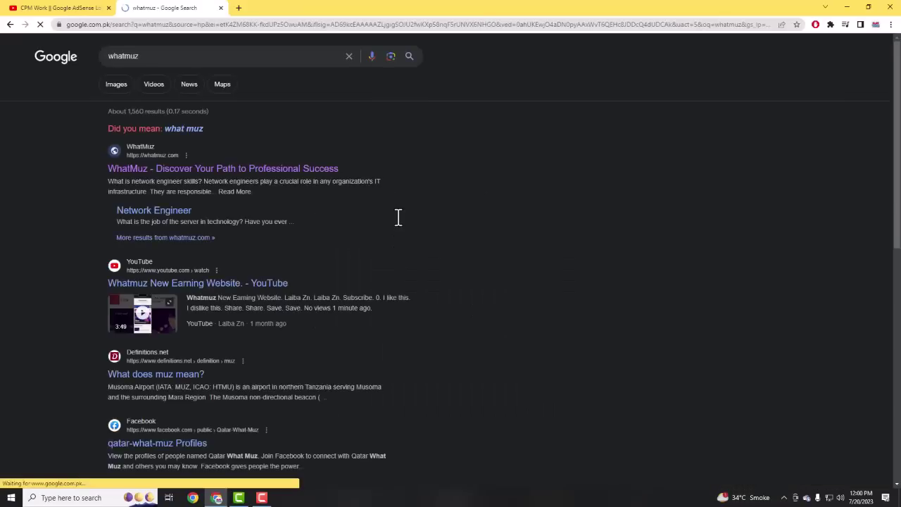
# - Open WhatMuz's 'How to Get Organic Traffic' article and launch its download link in a new tab
pyautogui.click(240, 170)
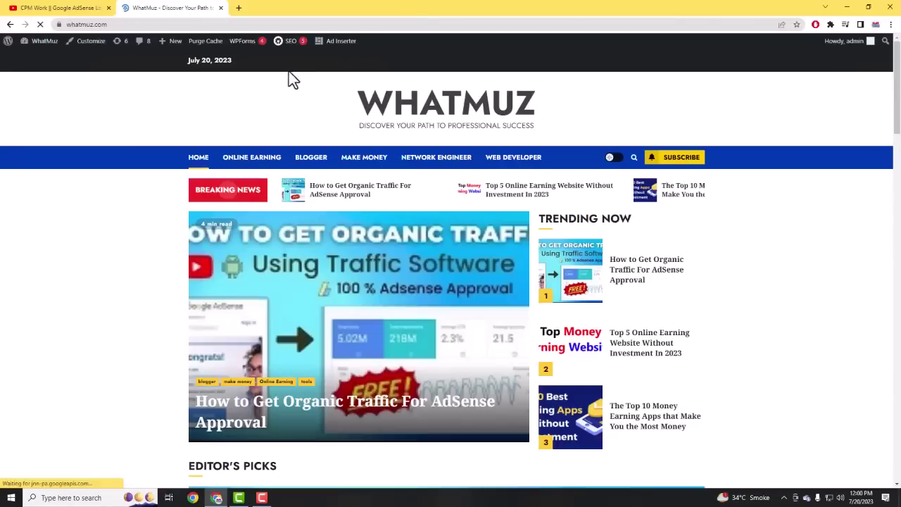
pyautogui.scroll(-3, 326, 237)
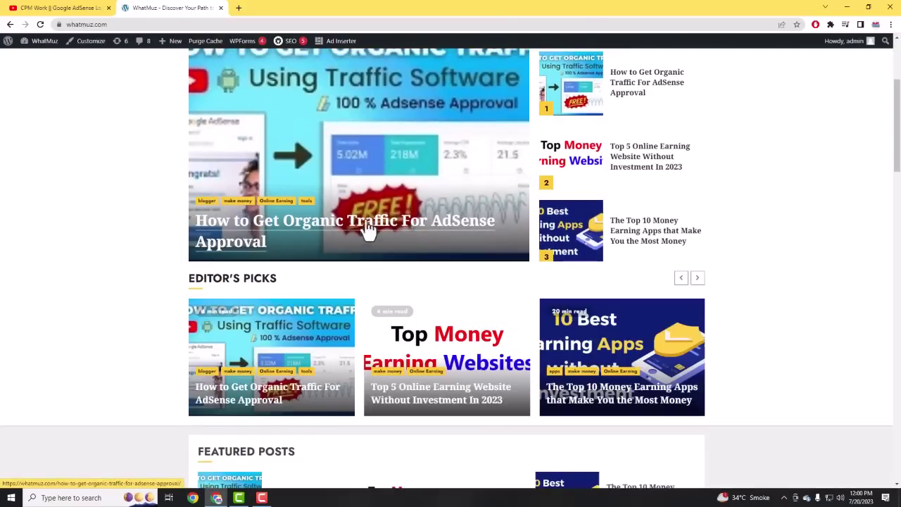
pyautogui.click(392, 237)
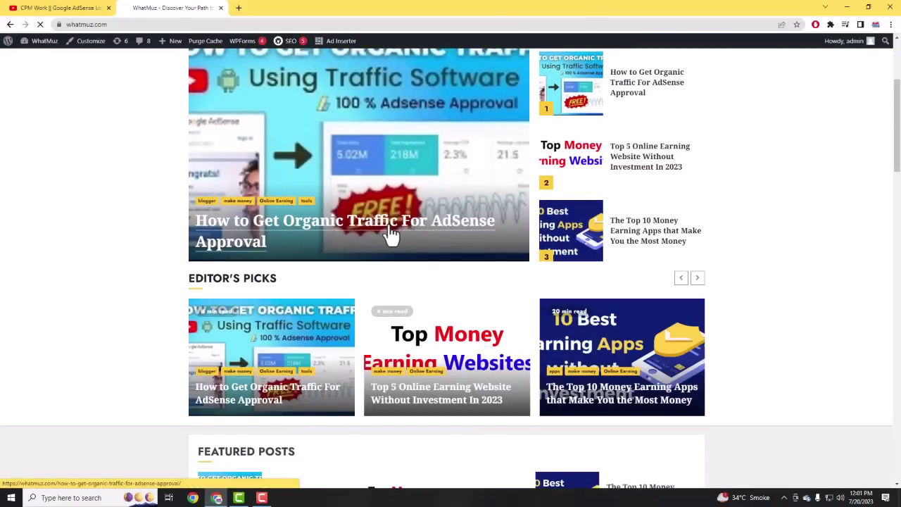
pyautogui.scroll(-7, 384, 254)
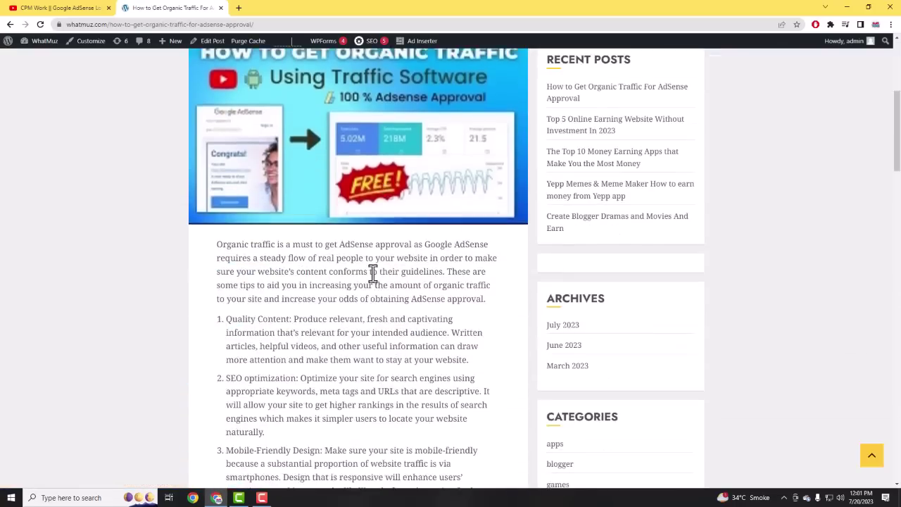
pyautogui.scroll(-15, 337, 282)
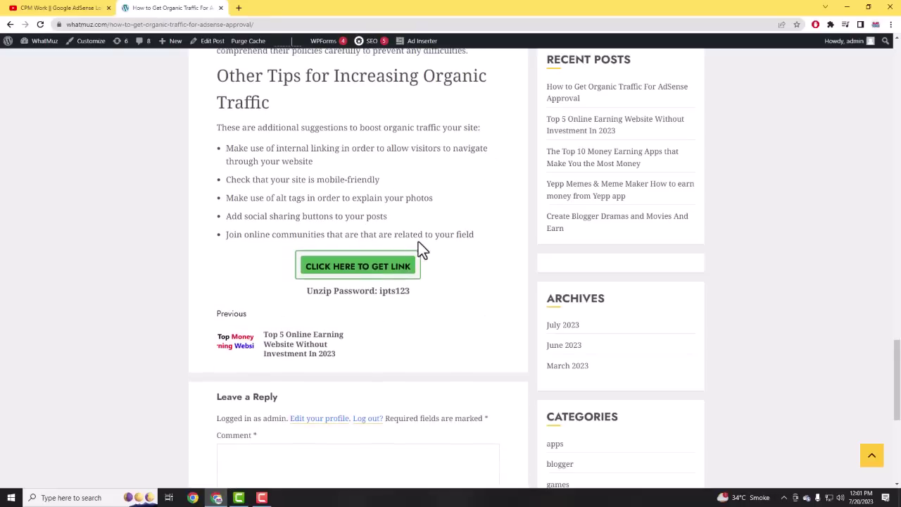
pyautogui.click(364, 266)
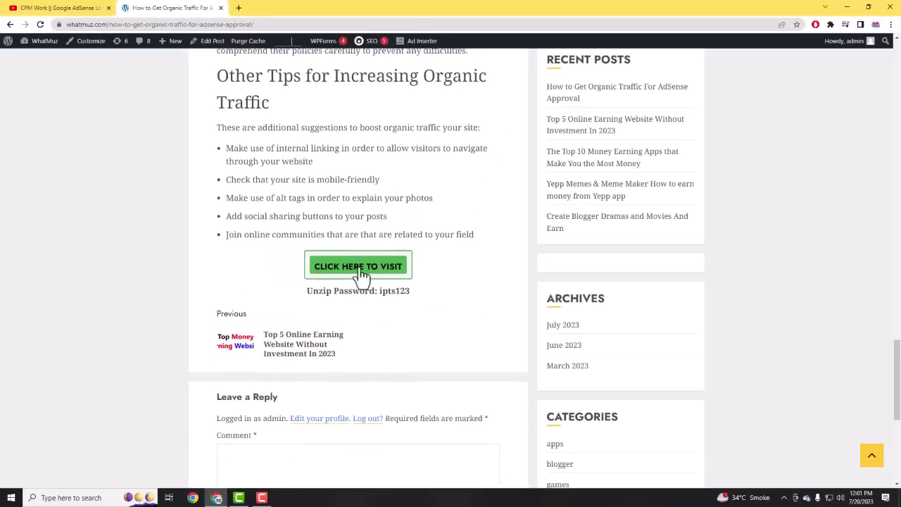
pyautogui.click(359, 268)
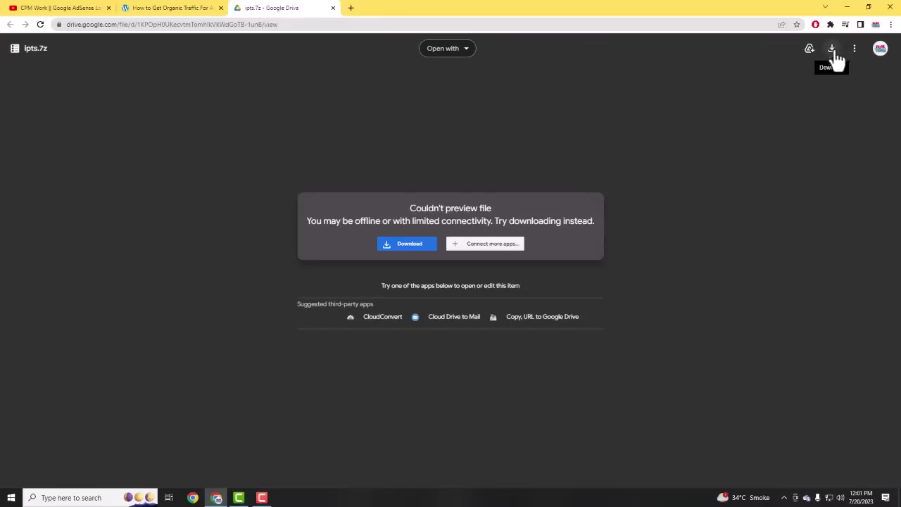
# - Open a fresh browser tab beside the ipts.7z Google Drive page
pyautogui.click(350, 8)
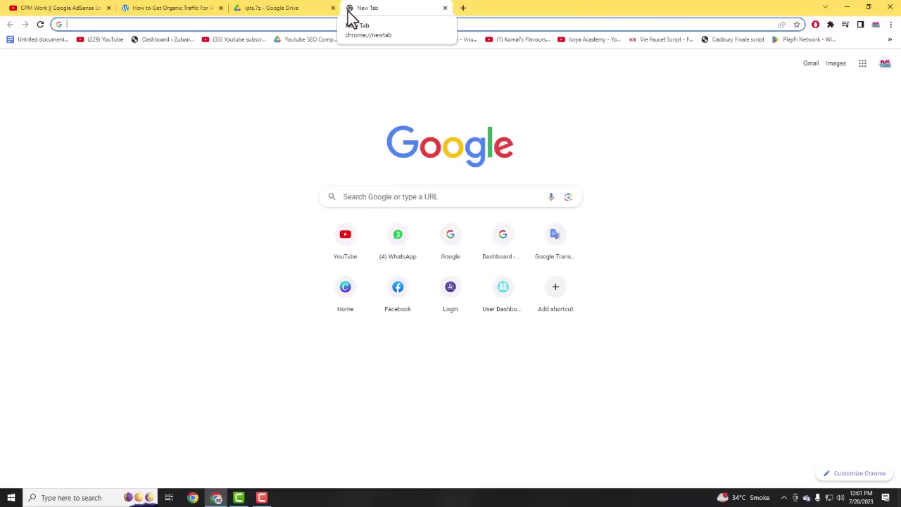
# - Search for 'search console' and start using Google Search Console
pyautogui.write('sarch c')
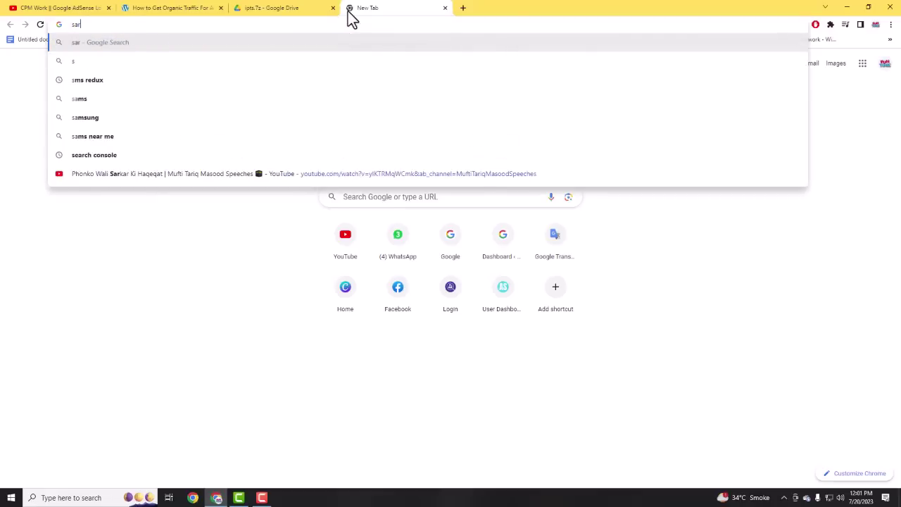
pyautogui.press('Down')
pyautogui.press('Return')
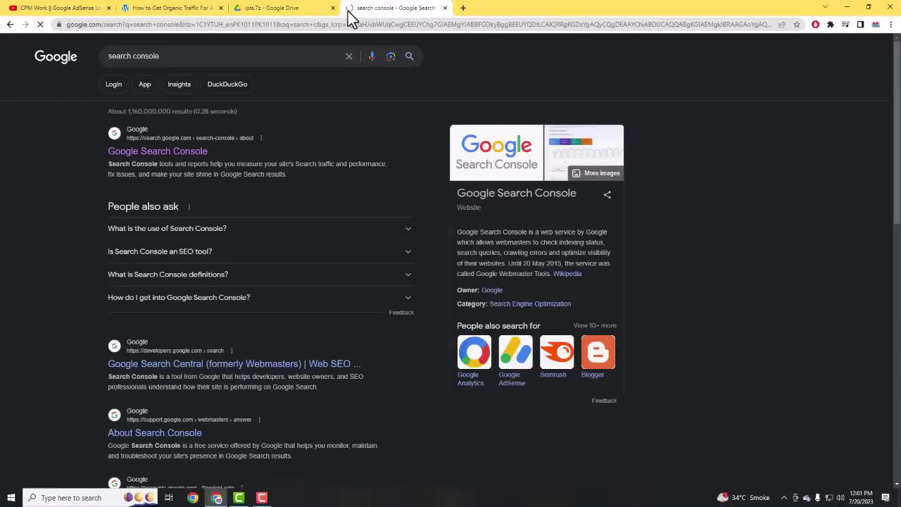
pyautogui.click(176, 152)
pyautogui.click(181, 296)
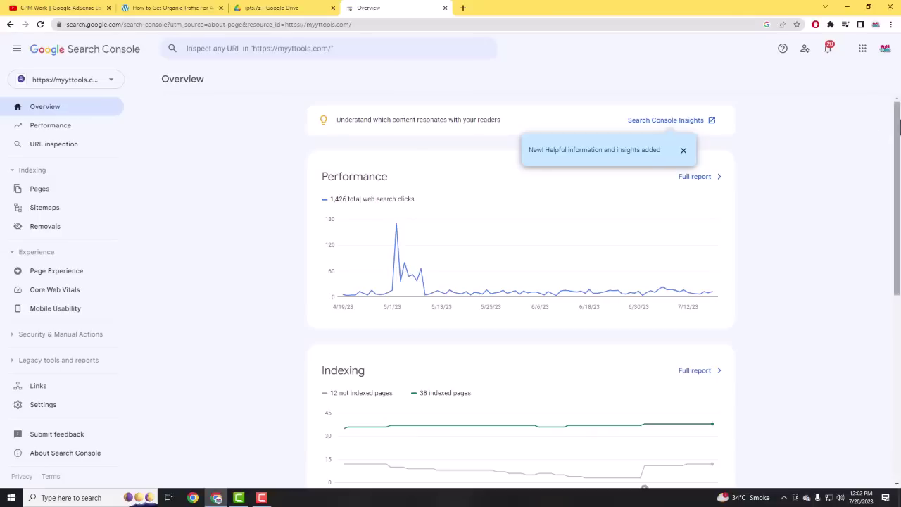
# - Keep the myyttools.com property and review its Performance report: 1.43K clicks, 141K impressions
pyautogui.click(62, 83)
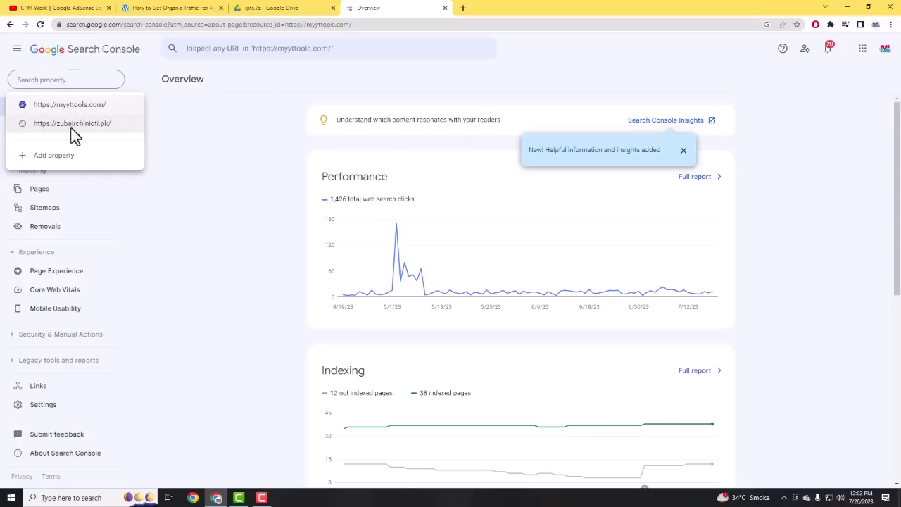
pyautogui.click(136, 78)
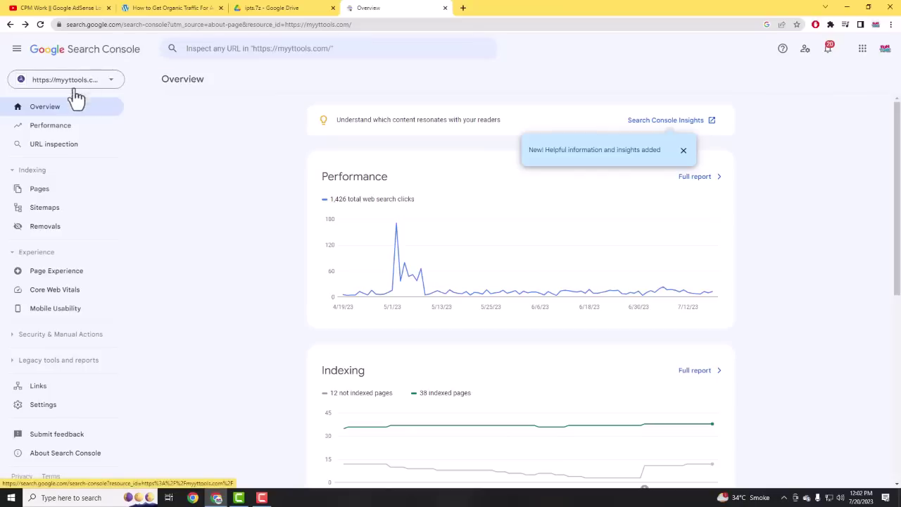
pyautogui.click(52, 125)
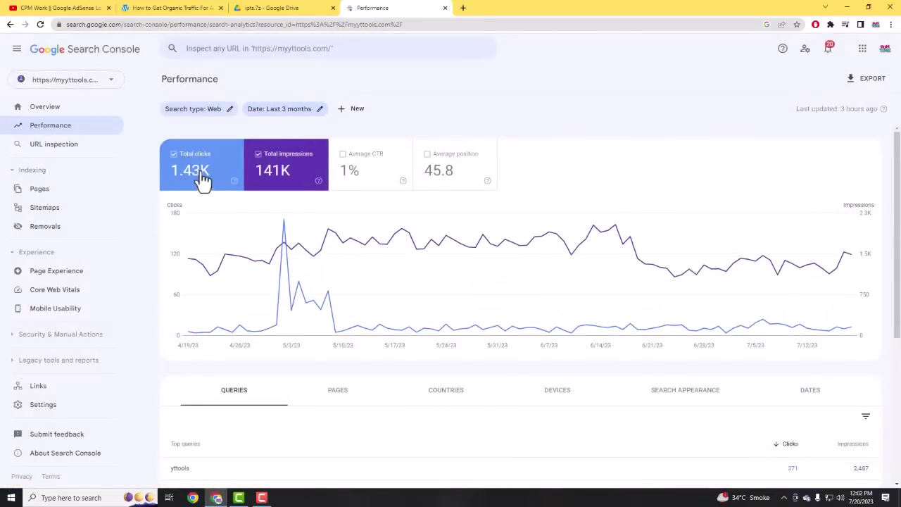
pyautogui.scroll(-3, 261, 333)
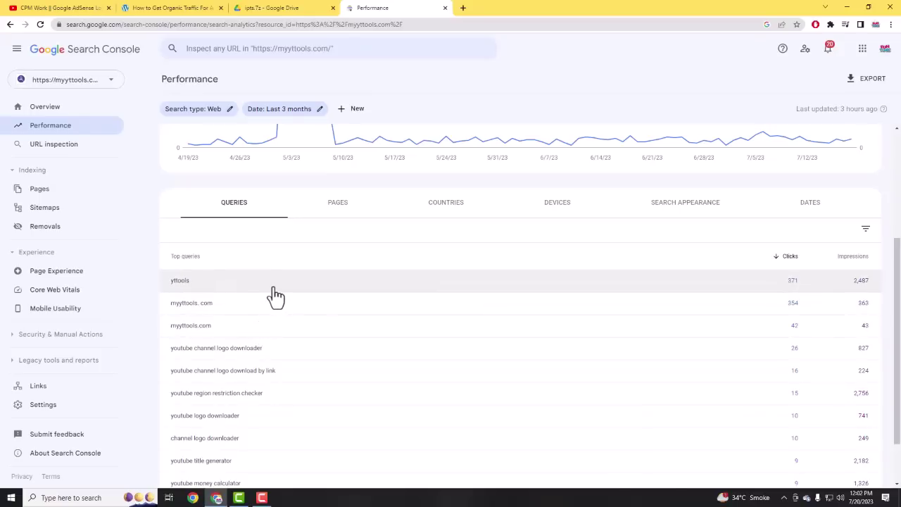
pyautogui.scroll(3, 275, 295)
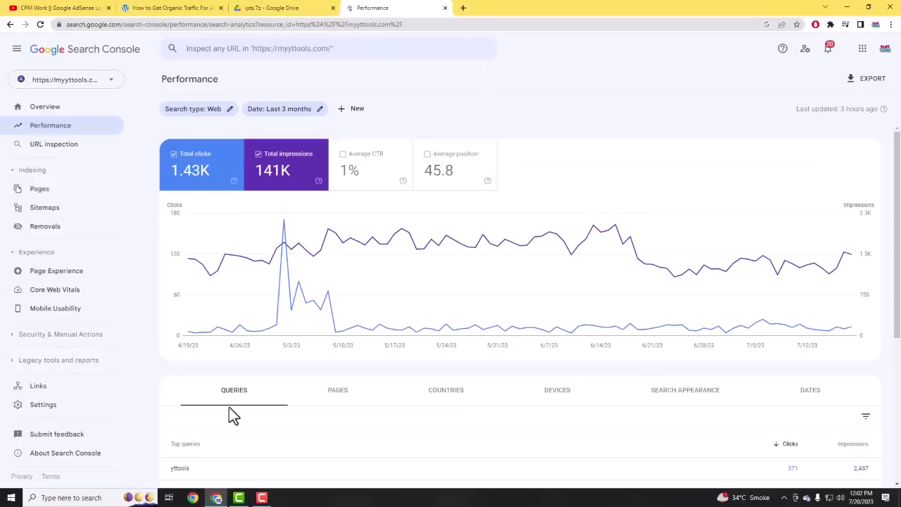
pyautogui.click(464, 7)
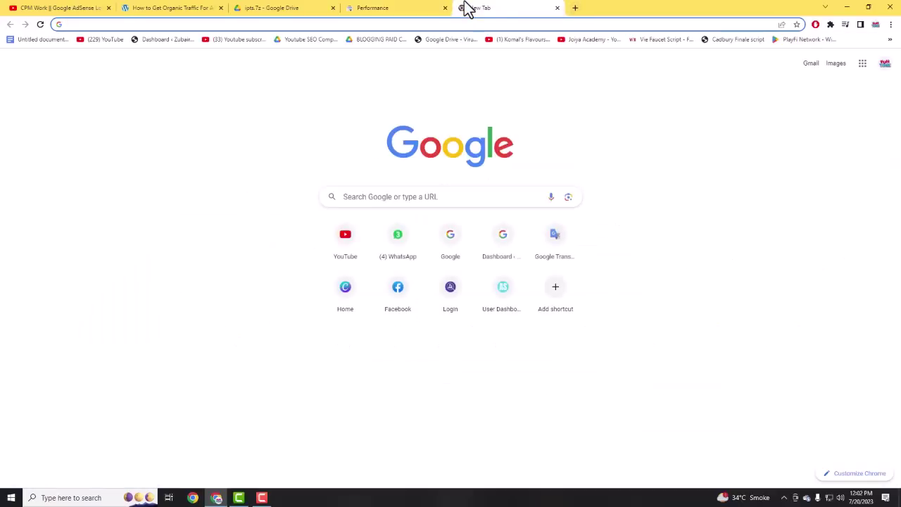
# - Load the myyttools.com homepage from the address-bar suggestions, then minimize Chrome and Camtasia
pyautogui.write('my')
pyautogui.press('Down')
pyautogui.press('Down')
pyautogui.press('Down')
pyautogui.press('Down')
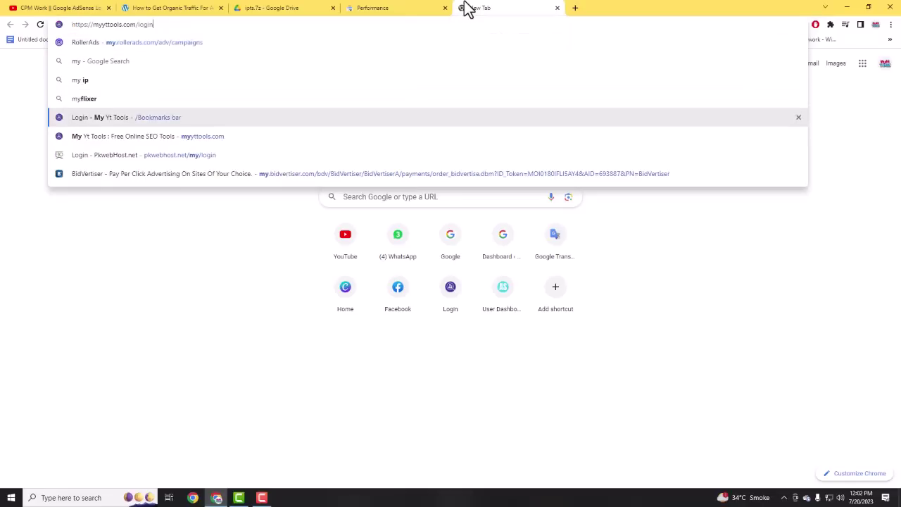
pyautogui.press('Down')
pyautogui.press('Return')
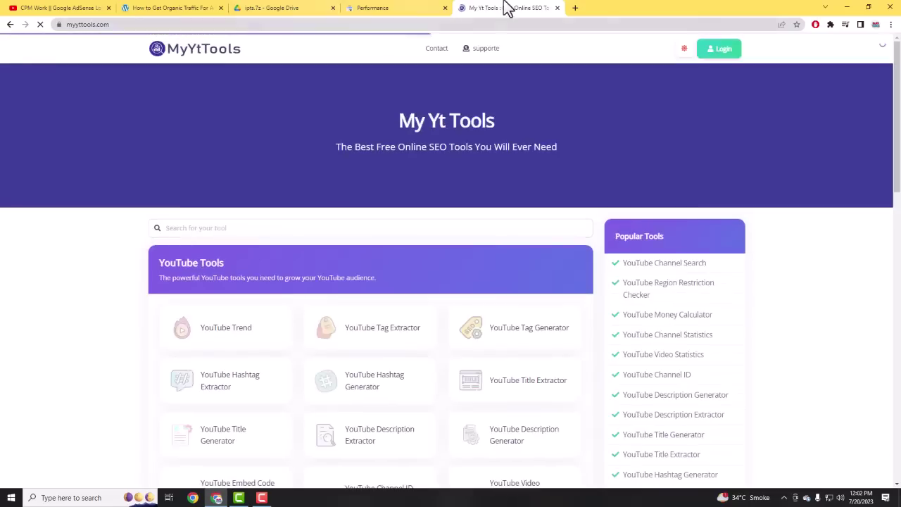
pyautogui.click(846, 7)
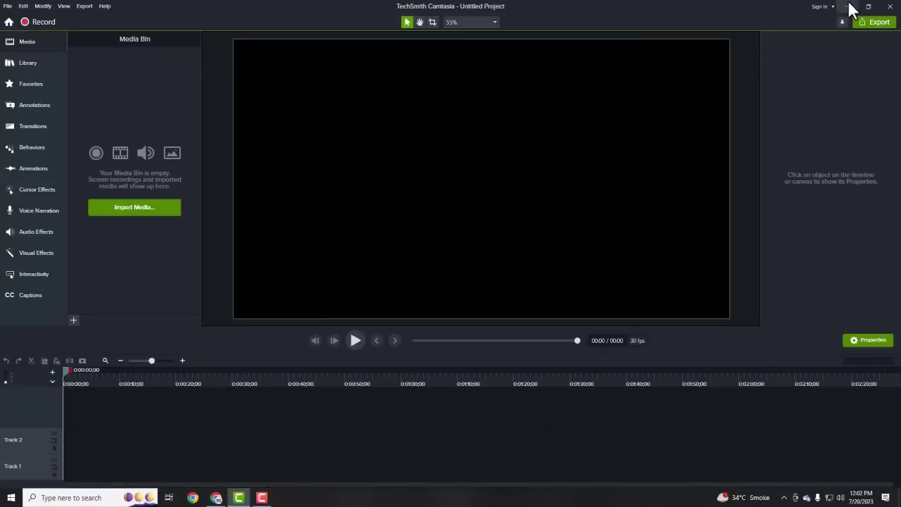
pyautogui.click(846, 7)
# - Open the ipts (1).7z archive and unlock it with the password copied from the blog post
pyautogui.doubleClick(12, 30)
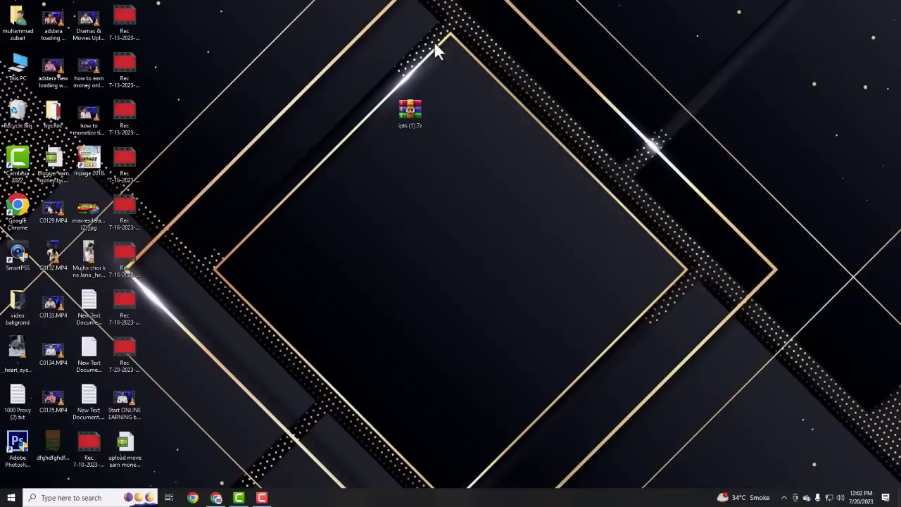
pyautogui.doubleClick(406, 117)
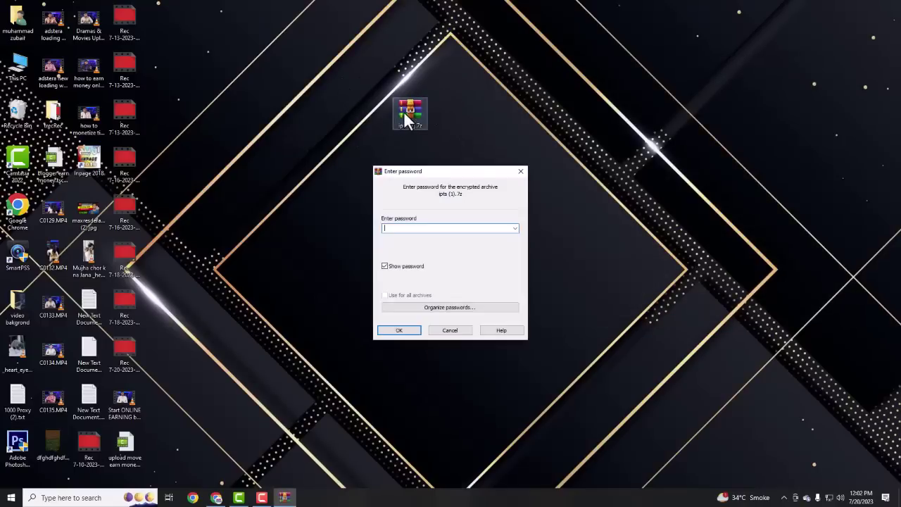
pyautogui.click(216, 498)
pyautogui.click(165, 8)
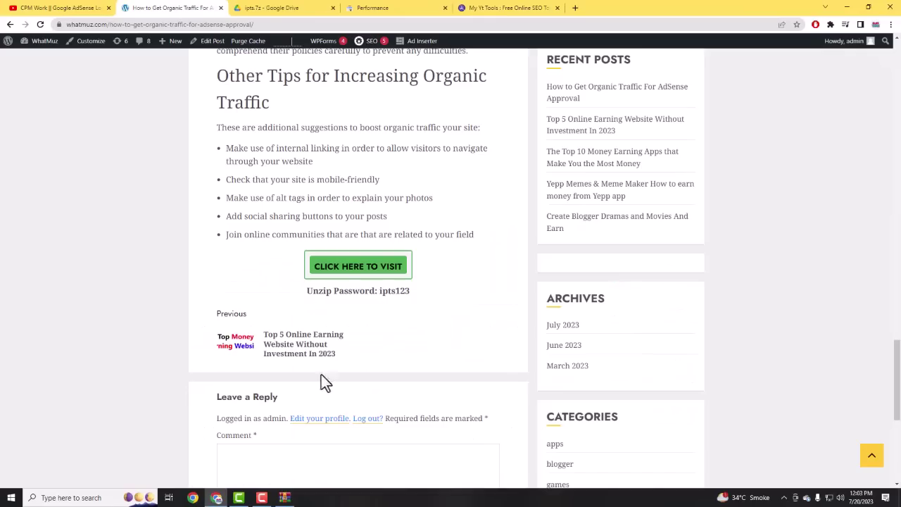
pyautogui.moveTo(380, 291); pyautogui.dragTo(410, 291)
pyautogui.hotkey('ctrl', 'c')
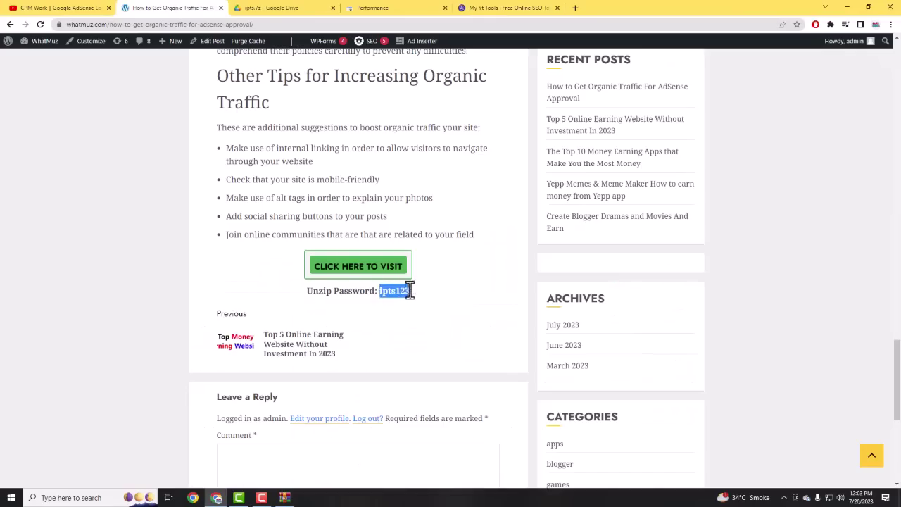
pyautogui.click(284, 498)
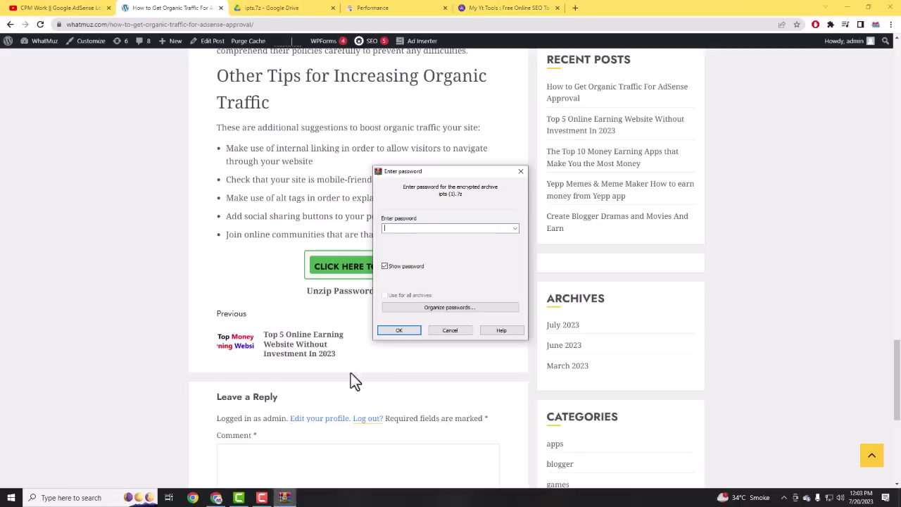
pyautogui.hotkey('ctrl', 'v')
pyautogui.click(410, 333)
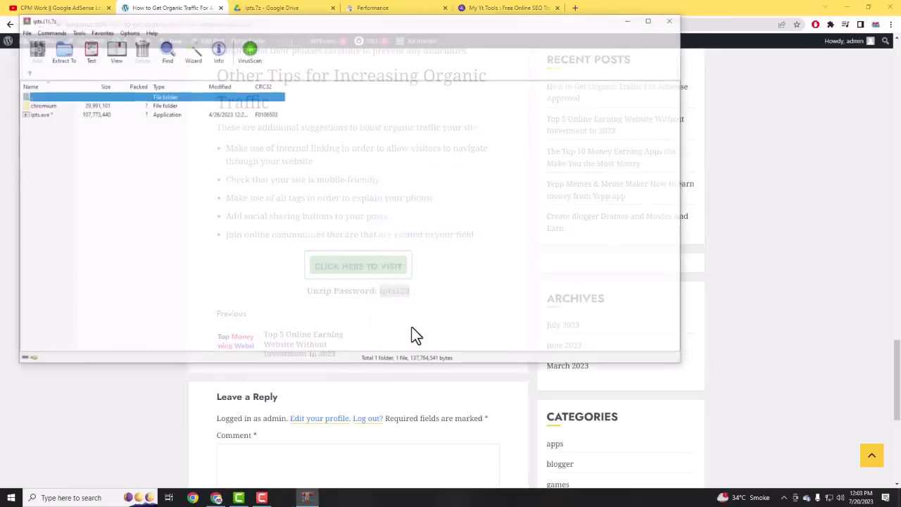
# - Extract the chromium folder and ipts.exe to the desktop and close WinRAR
pyautogui.click(848, 7)
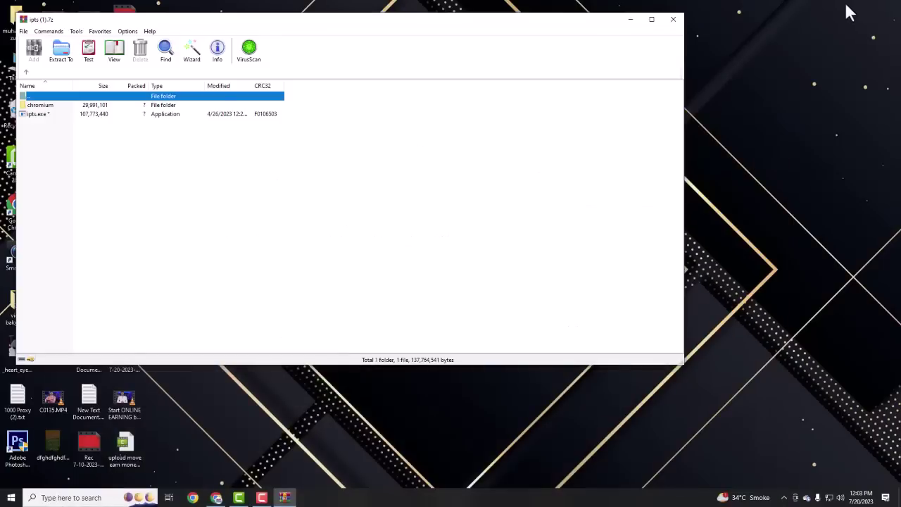
pyautogui.moveTo(68, 137); pyautogui.dragTo(780, 167)
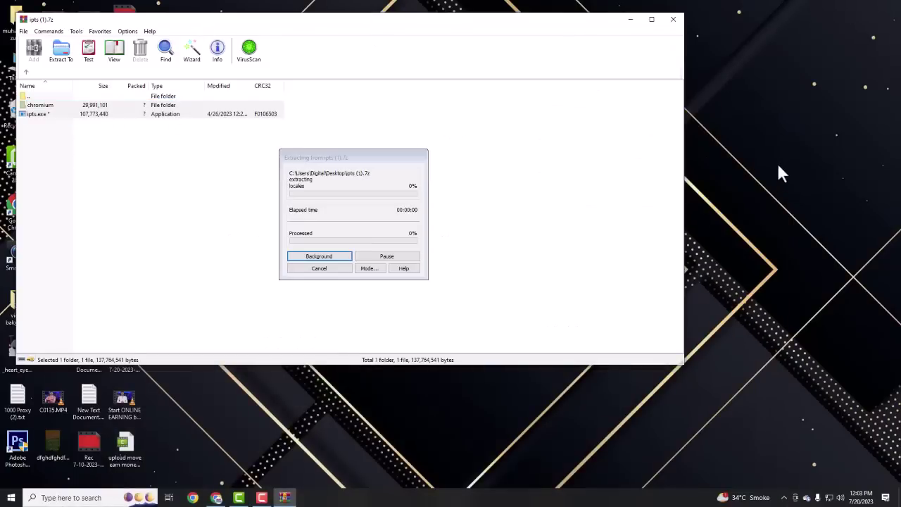
pyautogui.click(674, 20)
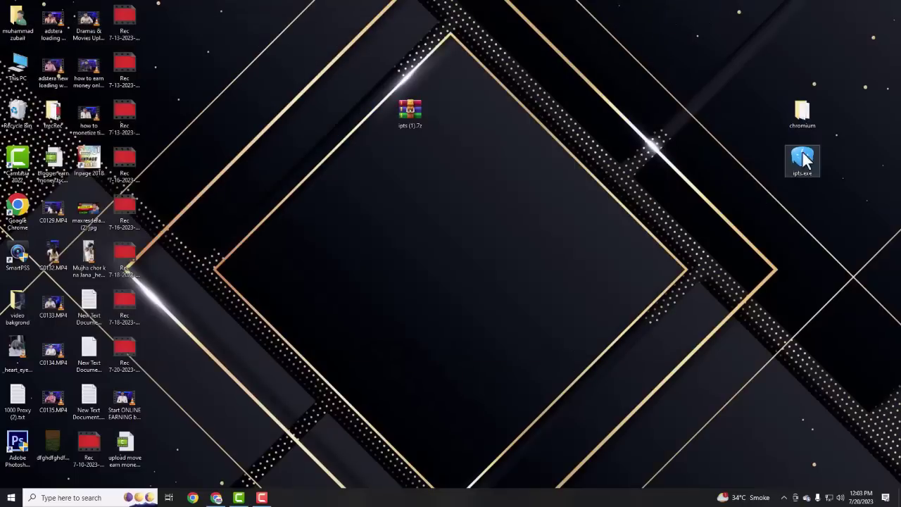
pyautogui.click(801, 164)
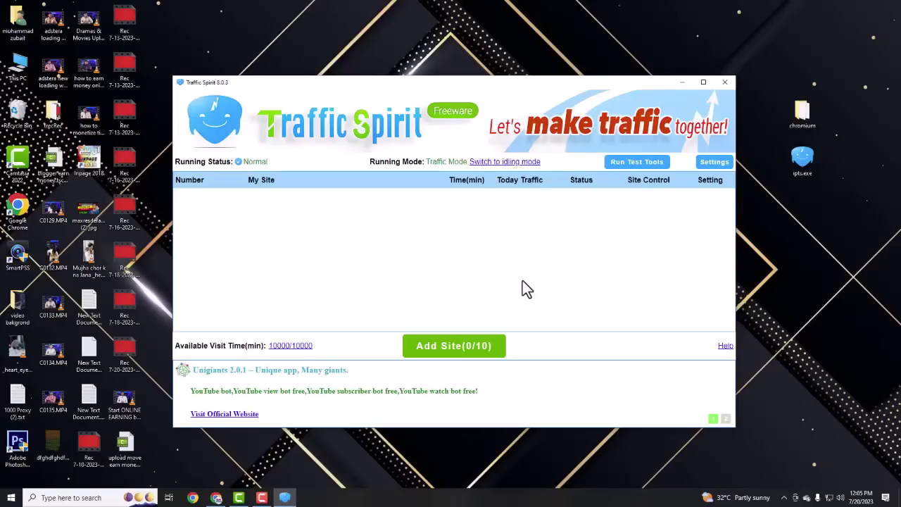
# - Maximize the Traffic Spirit window and start adding a new site
pyautogui.click(703, 86)
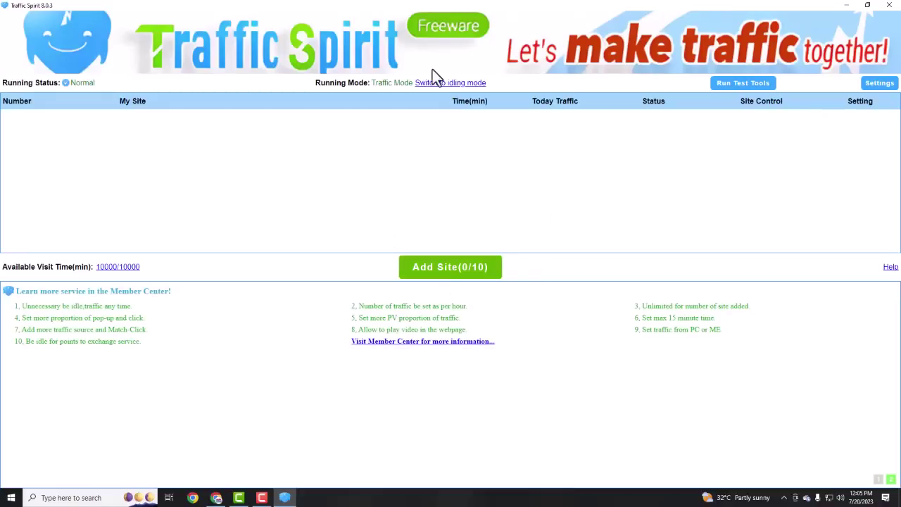
pyautogui.click(470, 271)
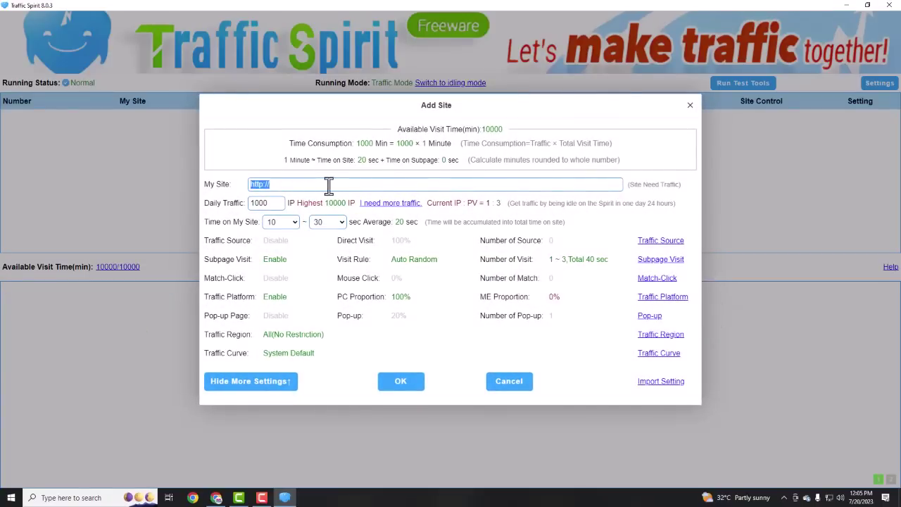
pyautogui.write('ptt33')
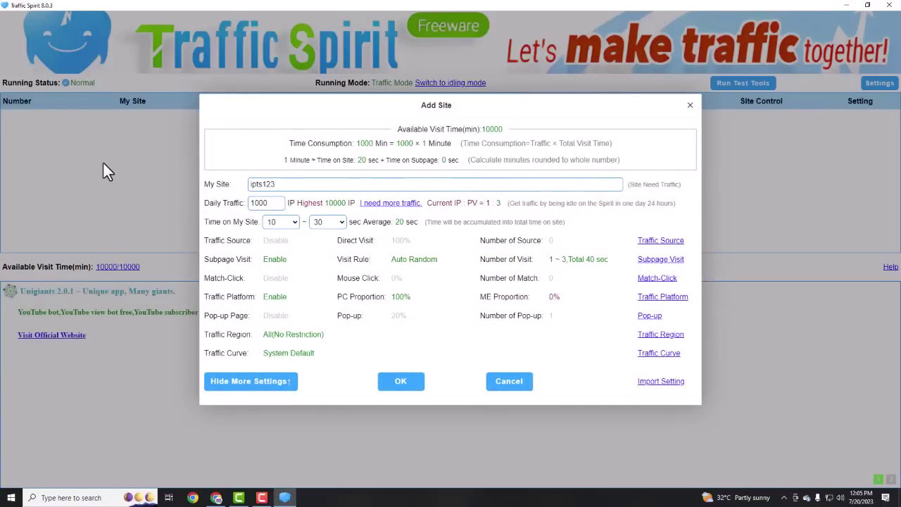
pyautogui.hotkey('ctrl', 'z')
pyautogui.click(216, 498)
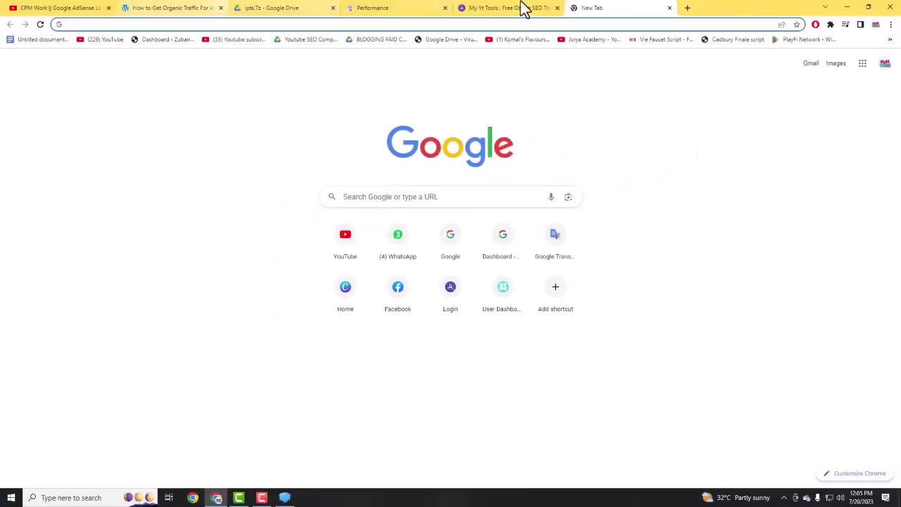
pyautogui.click(502, 9)
pyautogui.click(434, 24)
pyautogui.hotkey('ctrl', 'c')
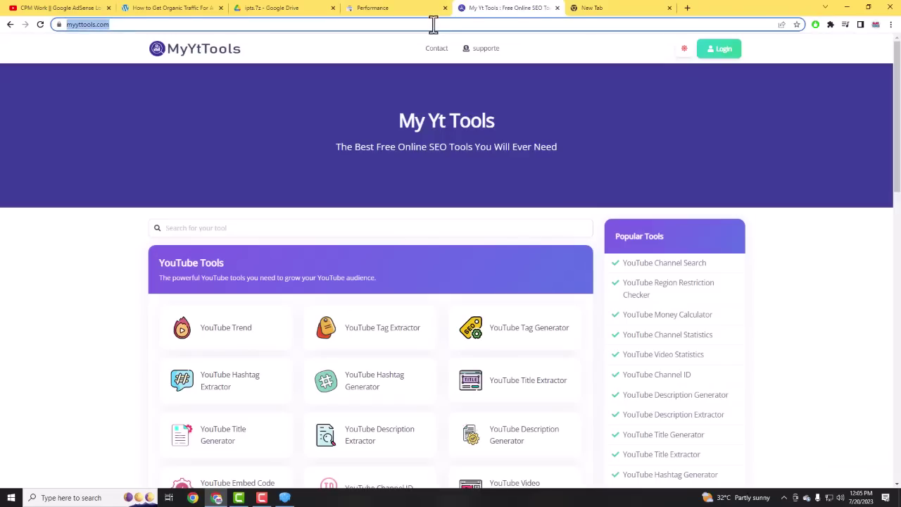
pyautogui.click(285, 498)
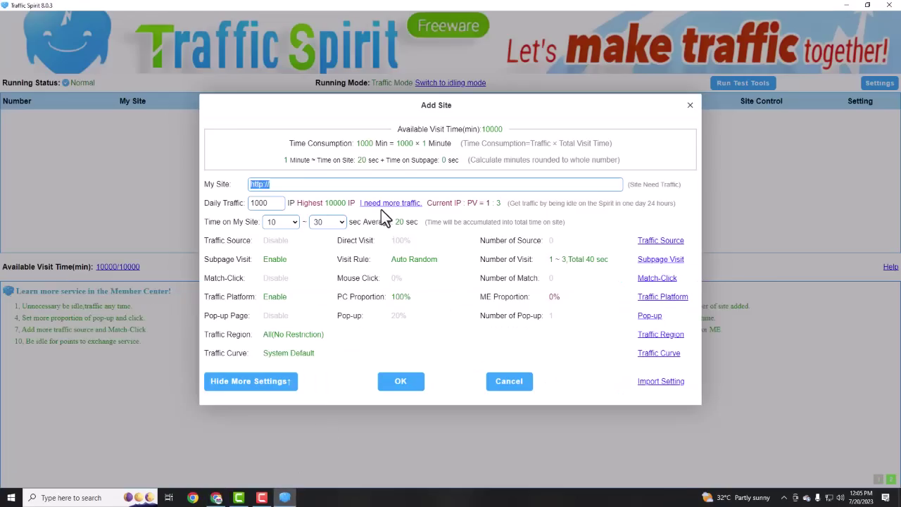
pyautogui.hotkey('ctrl', 'v')
pyautogui.click(216, 498)
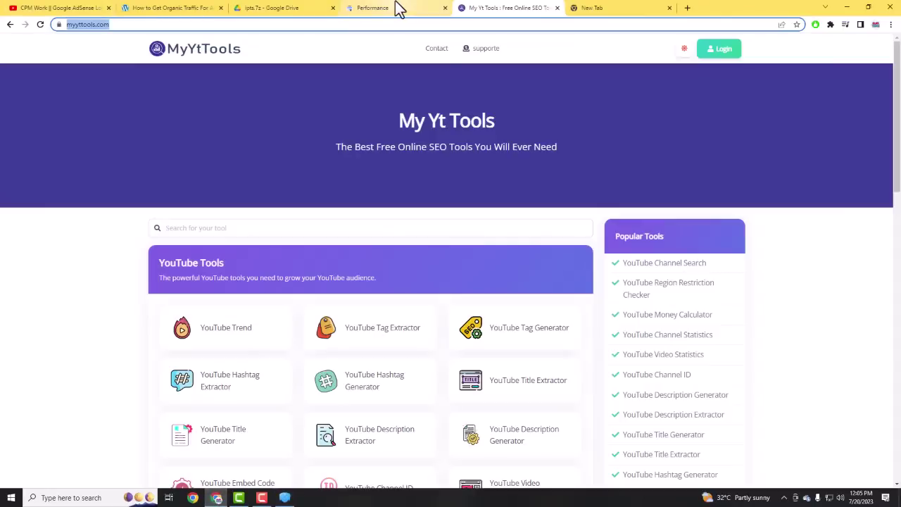
pyautogui.click(591, 8)
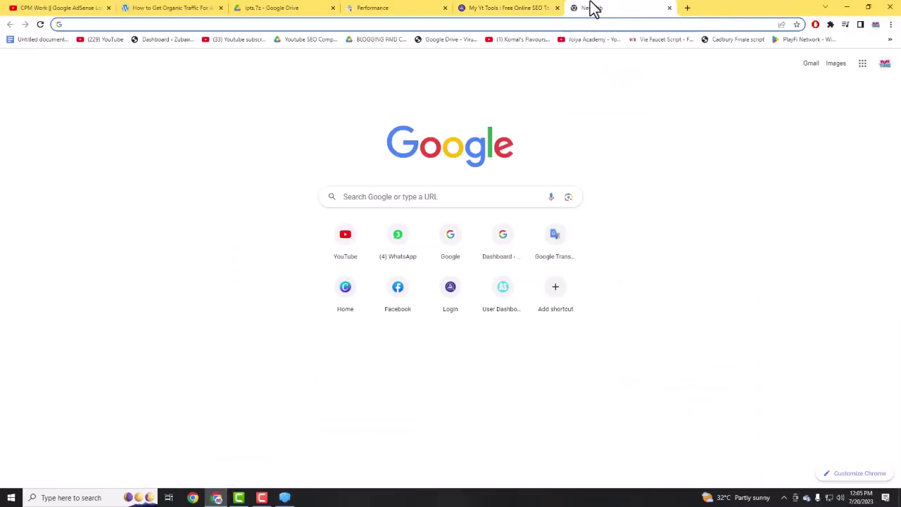
# - Open Google Analytics via search and select the site's property to view its Home dashboard
pyautogui.write('google analytics')
pyautogui.press('Return')
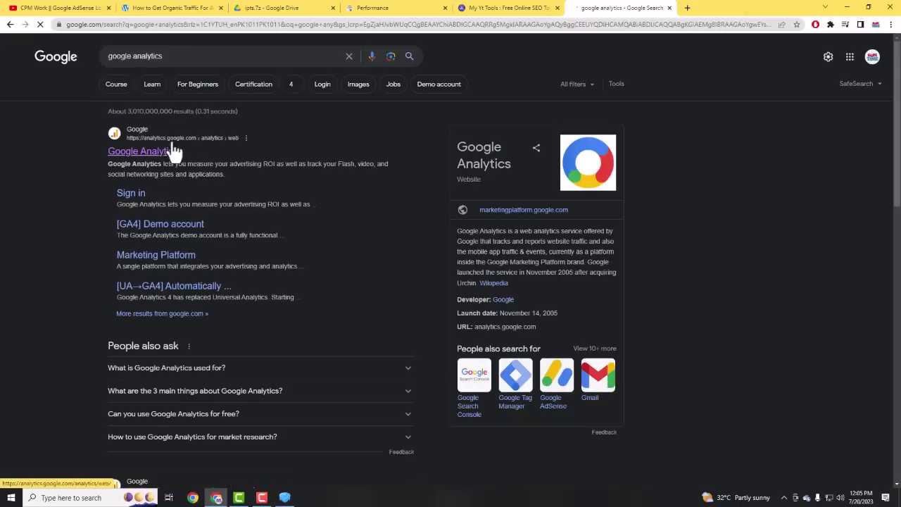
pyautogui.click(163, 152)
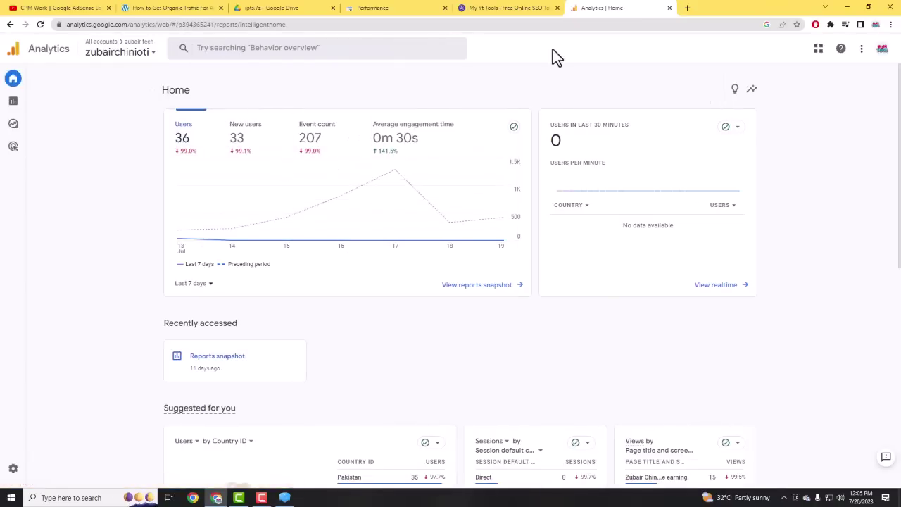
pyautogui.click(133, 54)
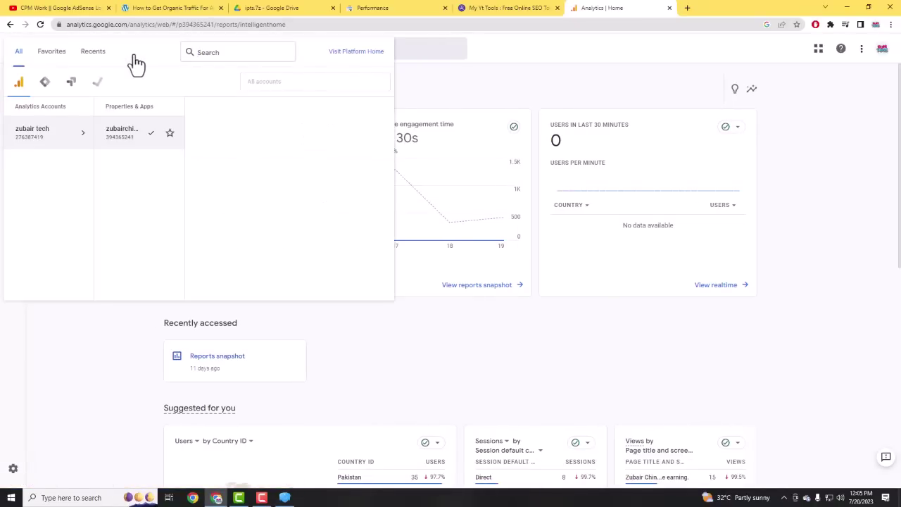
pyautogui.press('Escape')
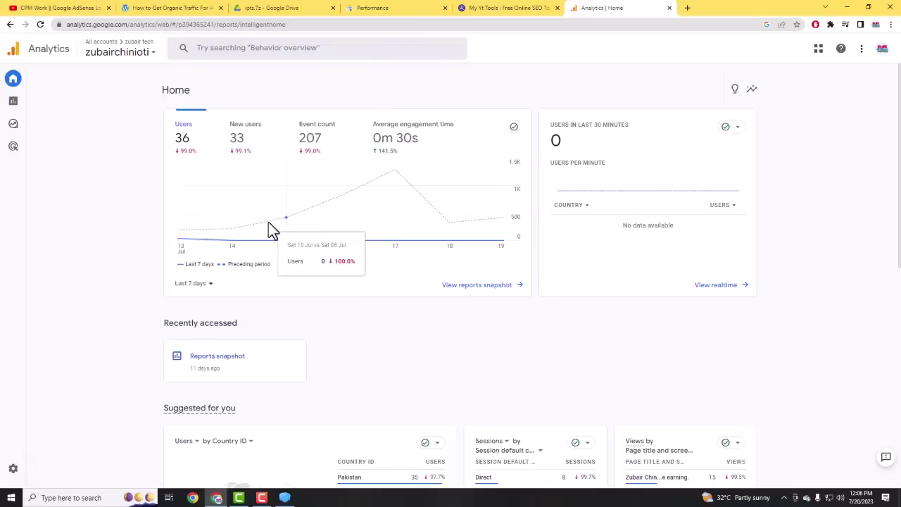
pyautogui.click(140, 56)
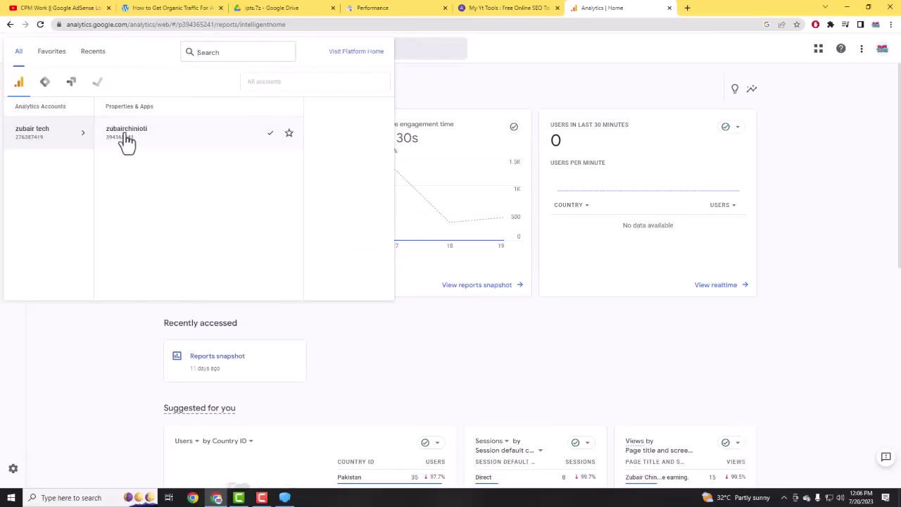
pyautogui.click(501, 90)
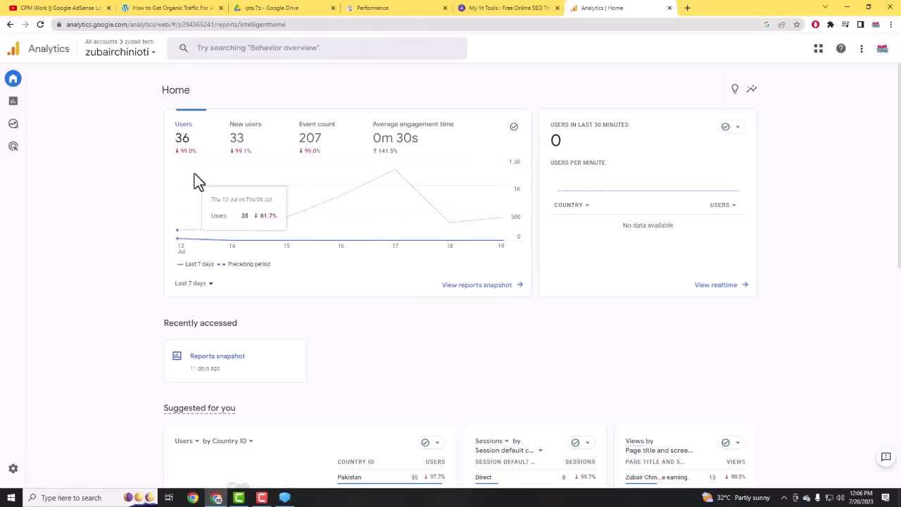
# - Copy the zubairchinioti.pk address from Chrome's address bar and return to Traffic Spirit's Add Site dialog
pyautogui.click(495, 9)
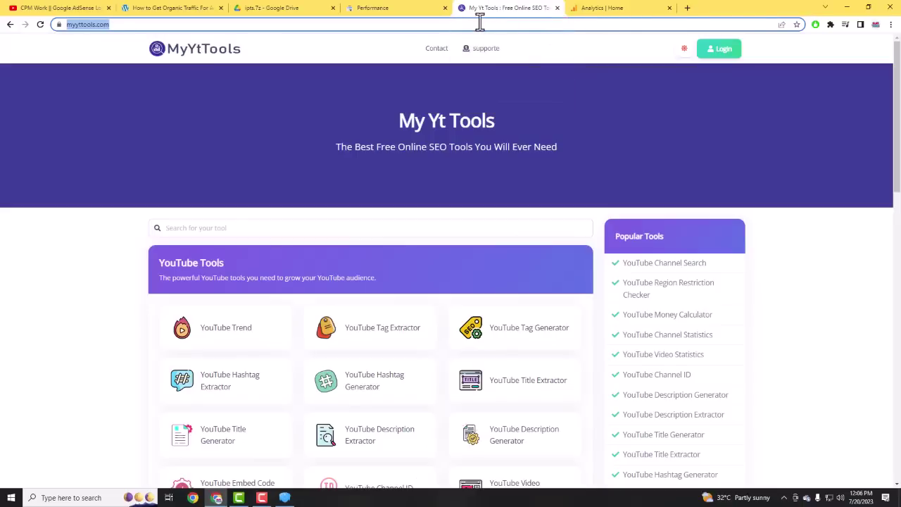
pyautogui.click(480, 22)
pyautogui.hotkey('ctrl', 'a')
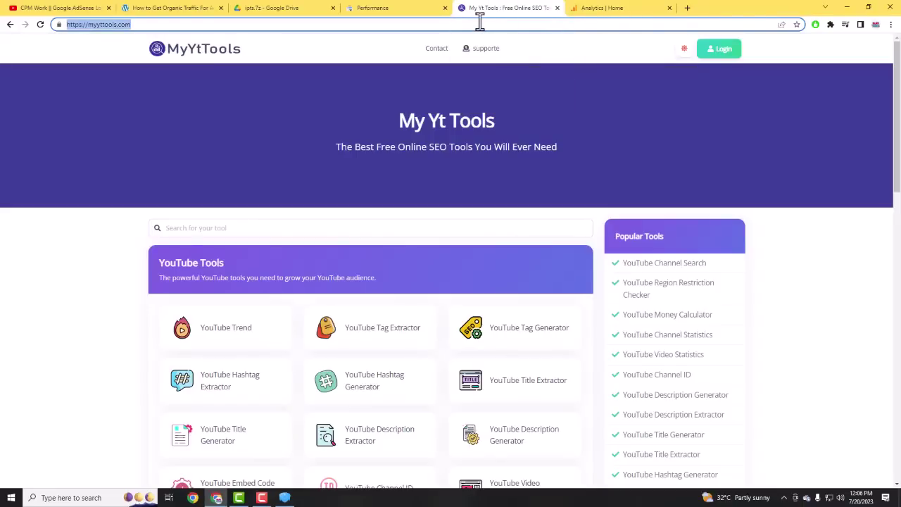
pyautogui.write('zubairchinioti.pk')
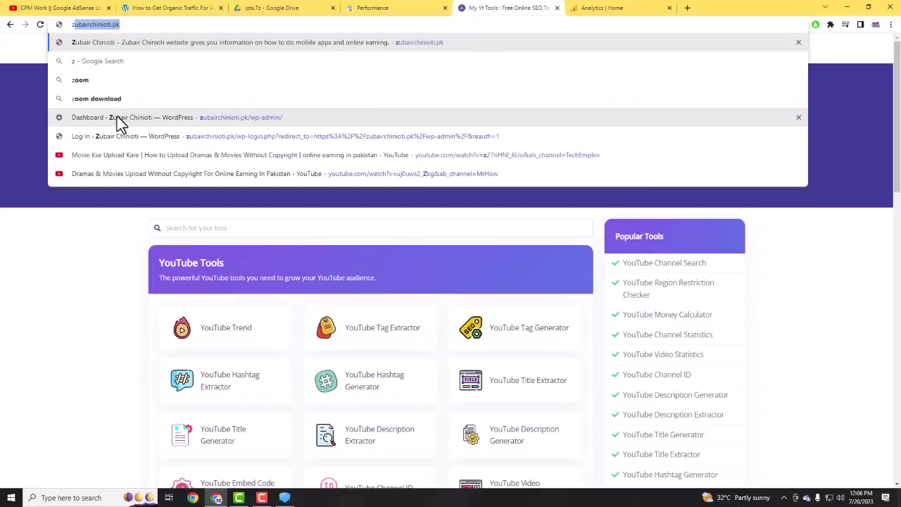
pyautogui.hotkey('ctrl', 'a')
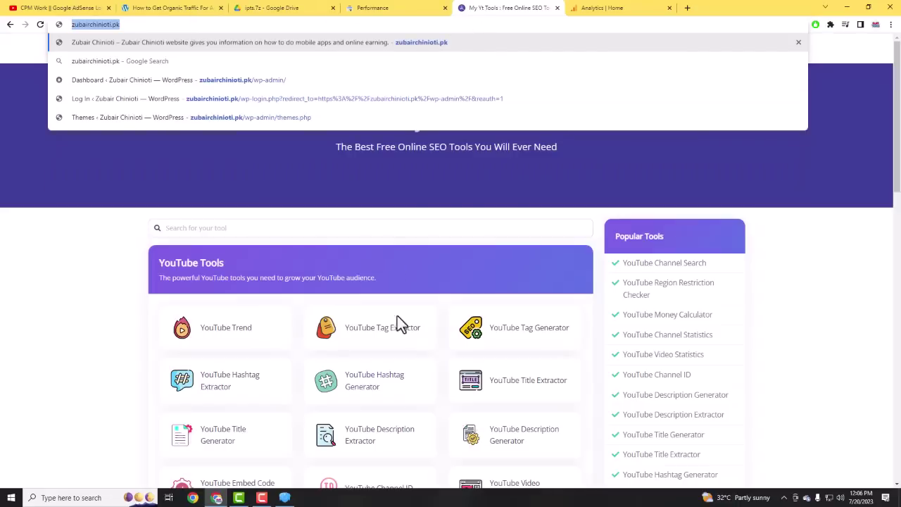
pyautogui.click(284, 498)
# - Set My Site to the pasted zubairchinioti.pk address with Daily Traffic 2000
pyautogui.click(357, 184)
pyautogui.hotkey('ctrl', 'a')
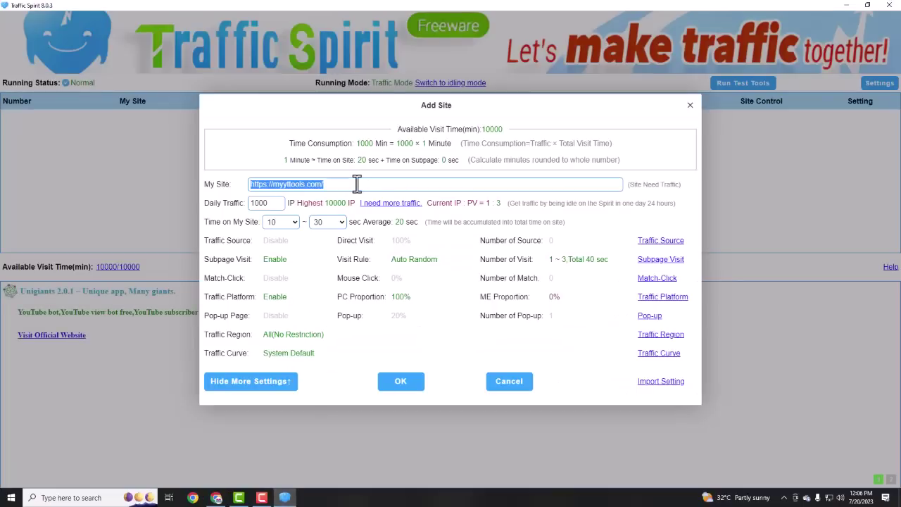
pyautogui.write('https://zubairchinioti.pk/')
pyautogui.moveTo(272, 202); pyautogui.dragTo(231, 206)
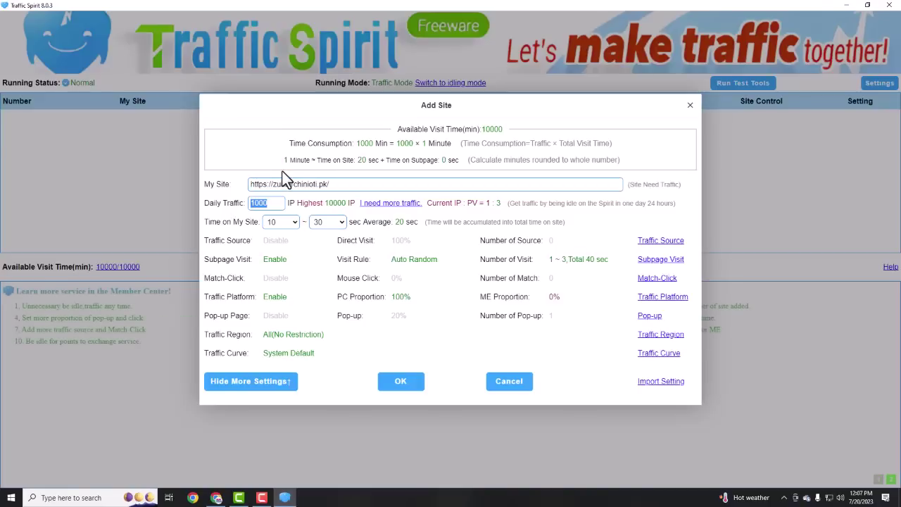
pyautogui.moveTo(282, 201); pyautogui.dragTo(241, 203)
pyautogui.write('2000')
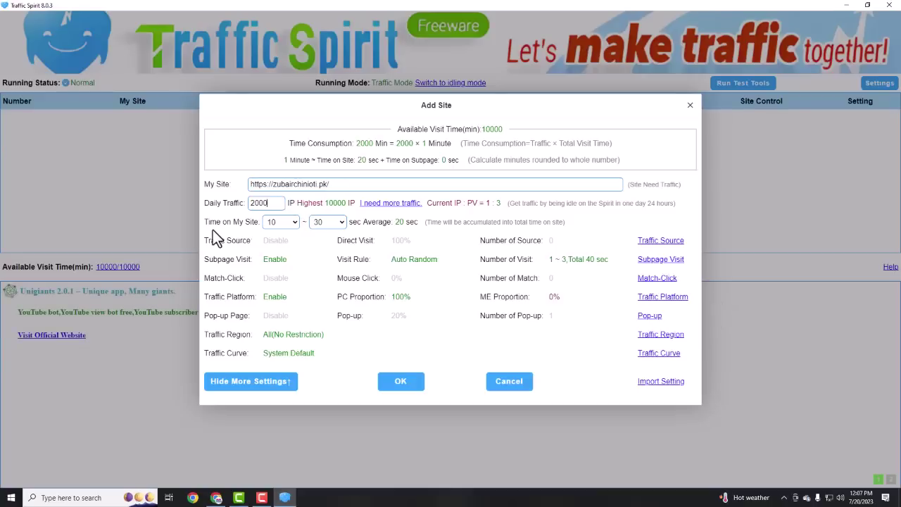
# - Set both minimum and maximum Time on My Site to 70 seconds, then open Traffic Source
pyautogui.click(281, 222)
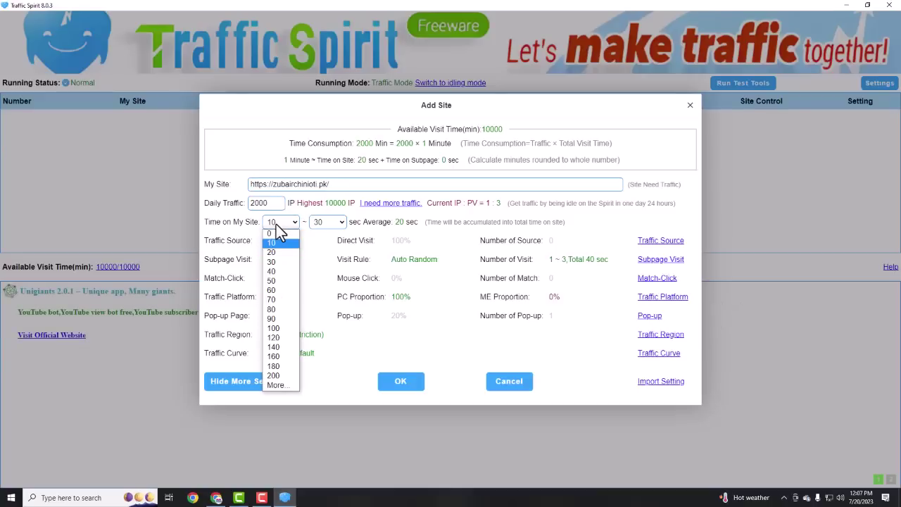
pyautogui.click(278, 273)
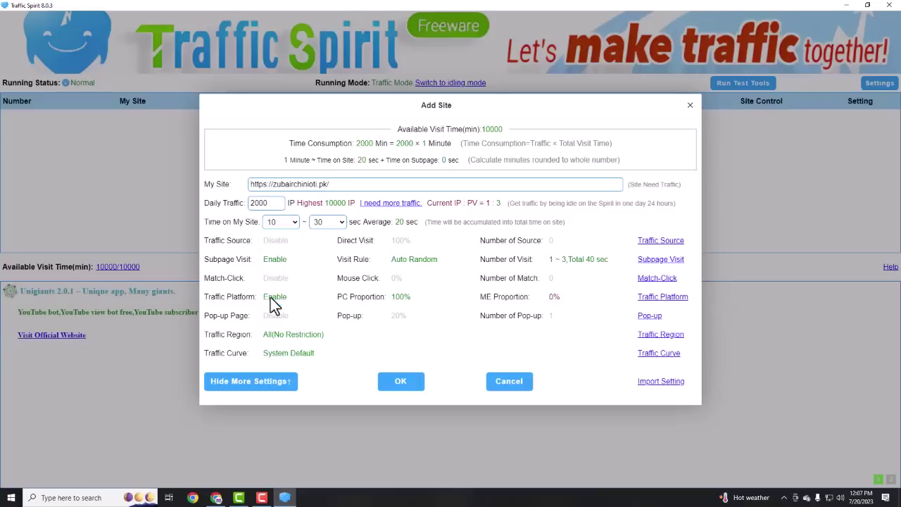
pyautogui.click(316, 222)
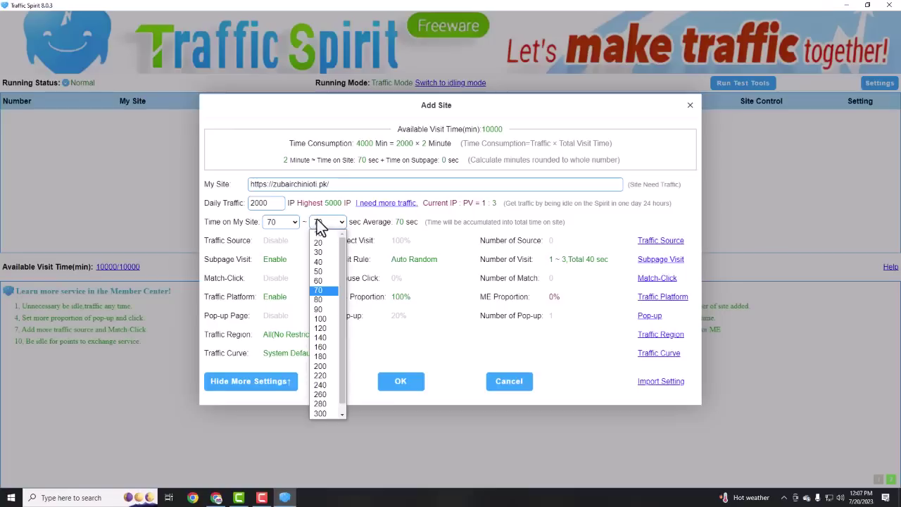
pyautogui.click(320, 293)
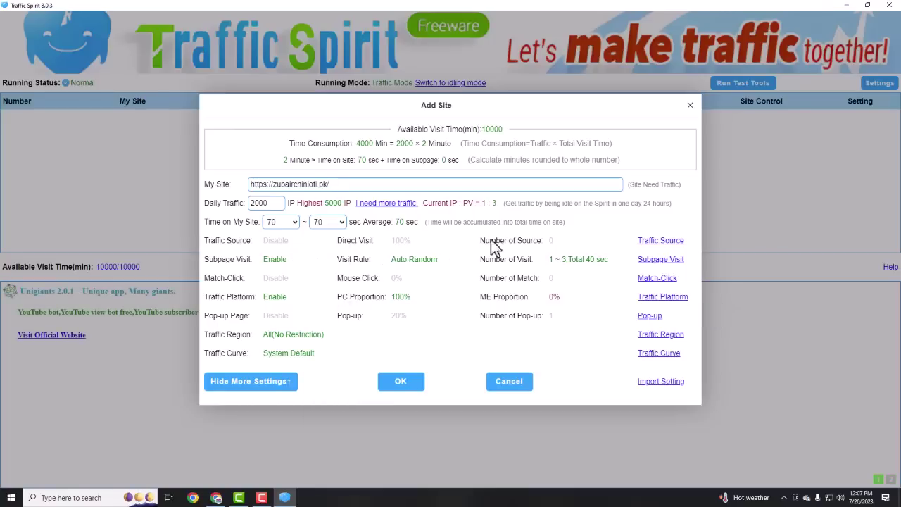
pyautogui.click(662, 242)
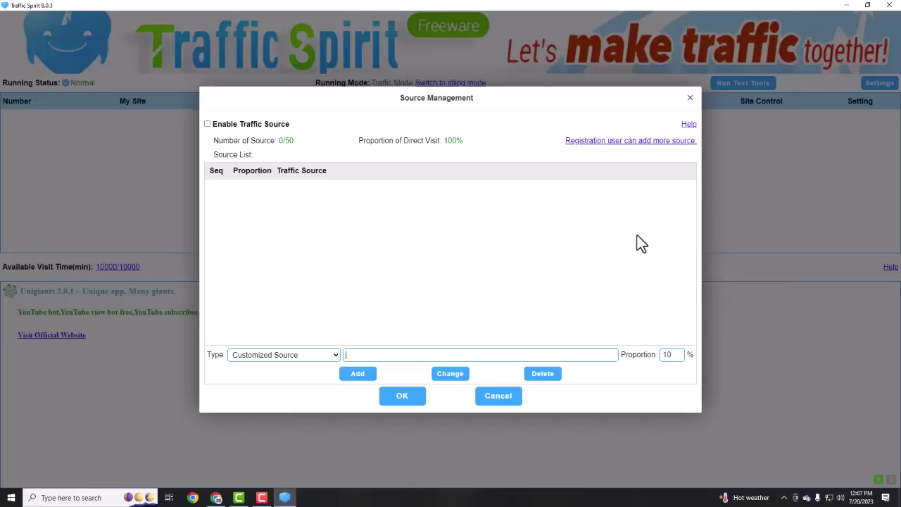
# - Choose Google Key Word as the source type and place the cursor in the empty keyword field
pyautogui.click(264, 355)
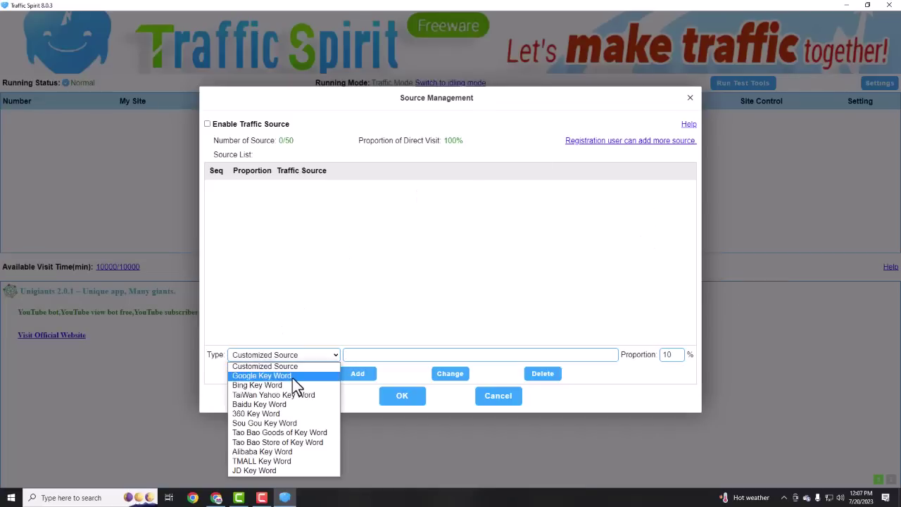
pyautogui.click(275, 377)
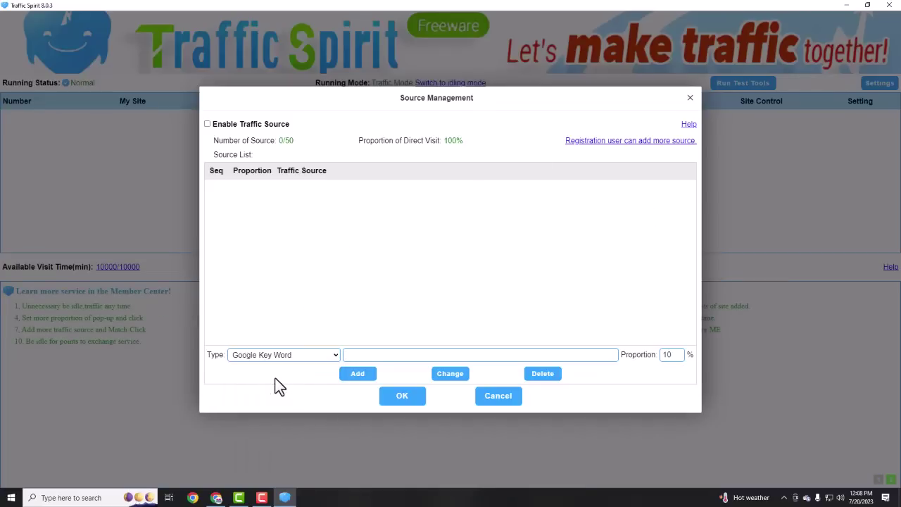
pyautogui.click(369, 354)
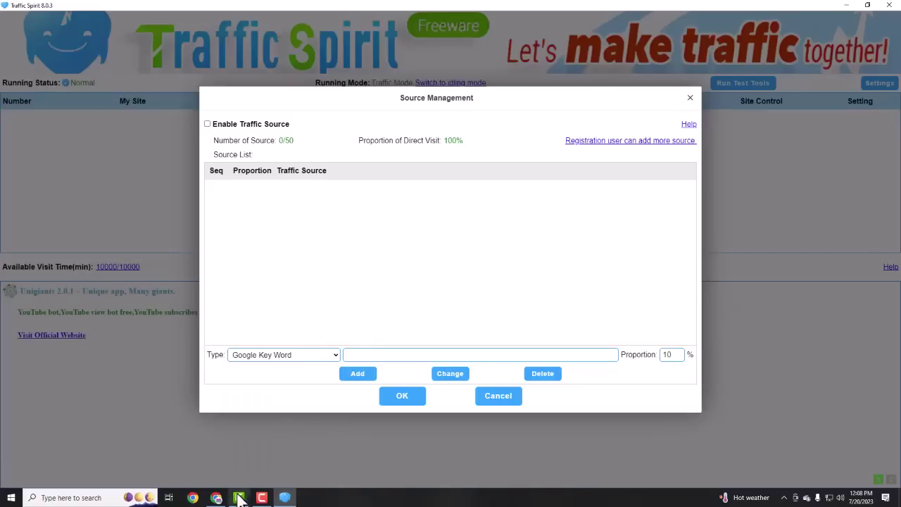
# - In Search Console, open the zubairchinioti.pk queries 11–20 and select 'photo selling websites in pakistan'
pyautogui.click(214, 497)
pyautogui.click(414, 8)
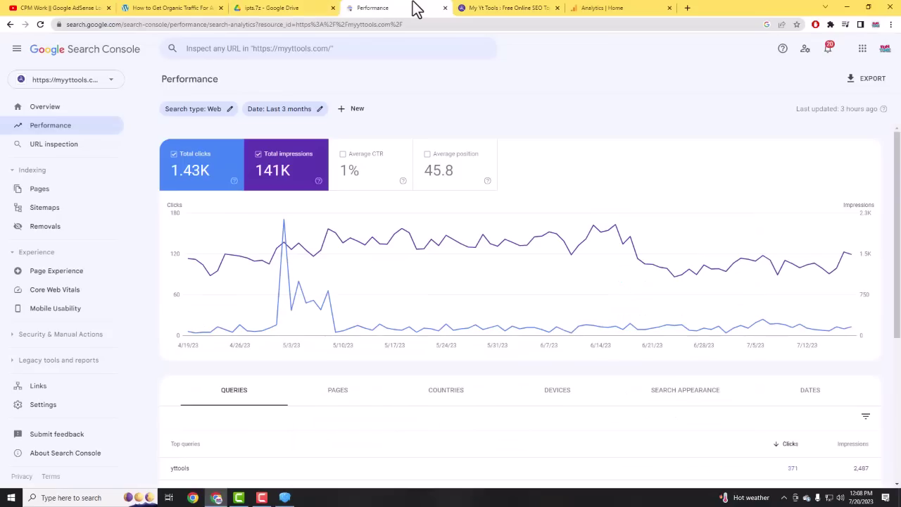
pyautogui.click(75, 82)
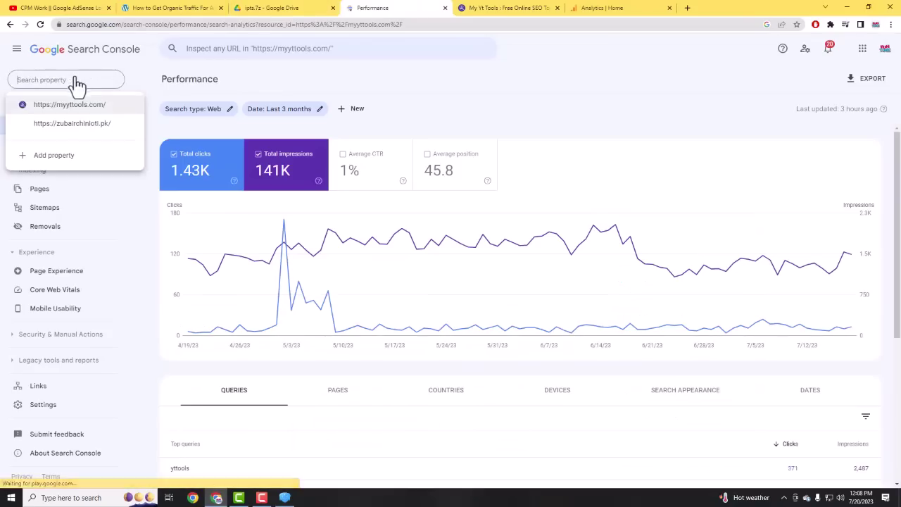
pyautogui.click(67, 119)
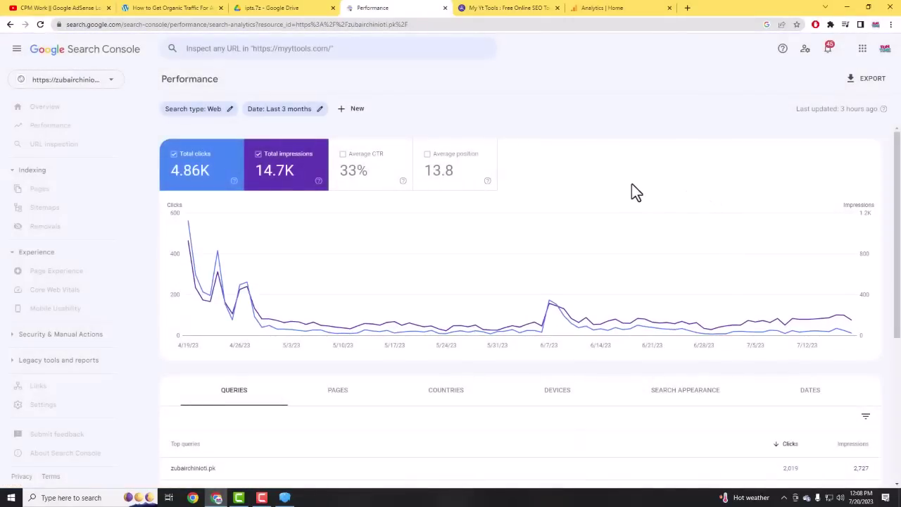
pyautogui.scroll(-5, 525, 322)
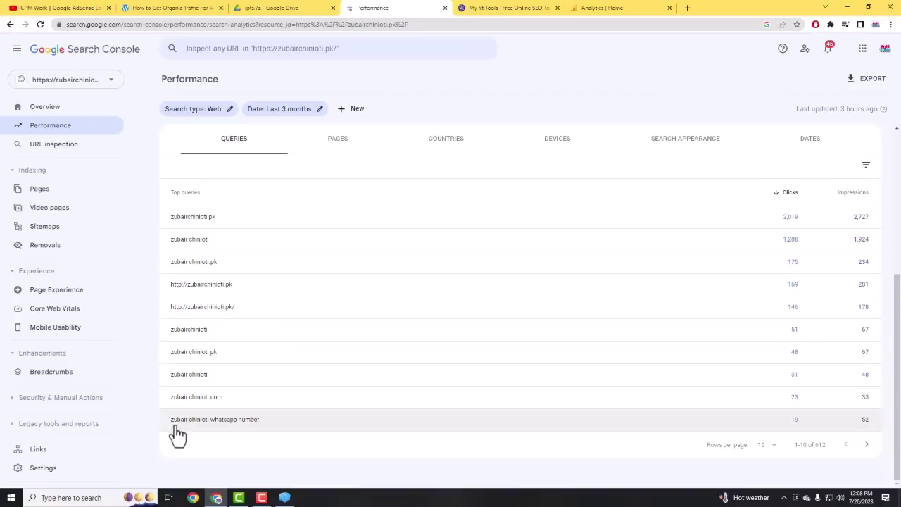
pyautogui.click(868, 447)
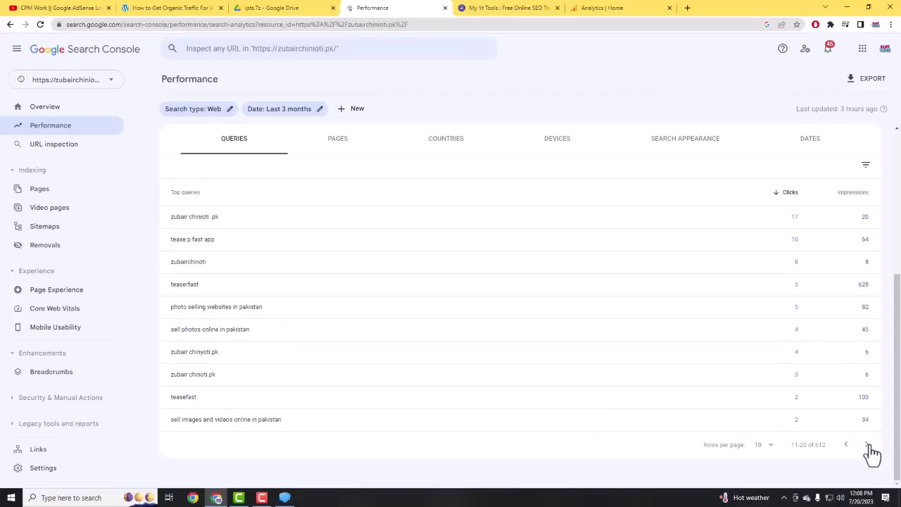
pyautogui.moveTo(169, 316); pyautogui.dragTo(308, 316)
pyautogui.hotkey('ctrl', 'c')
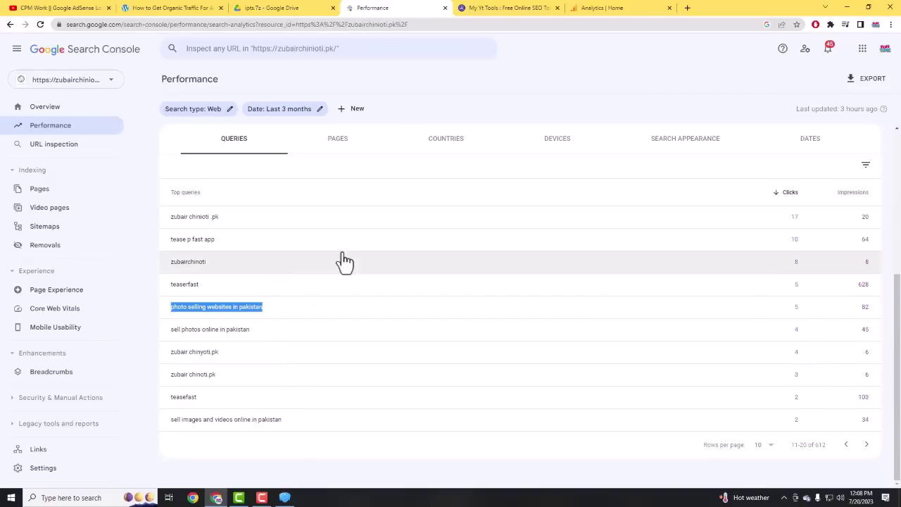
# - Add 'photo selling websites in pakistan' as a Google Key Word source at 20%
pyautogui.click(284, 497)
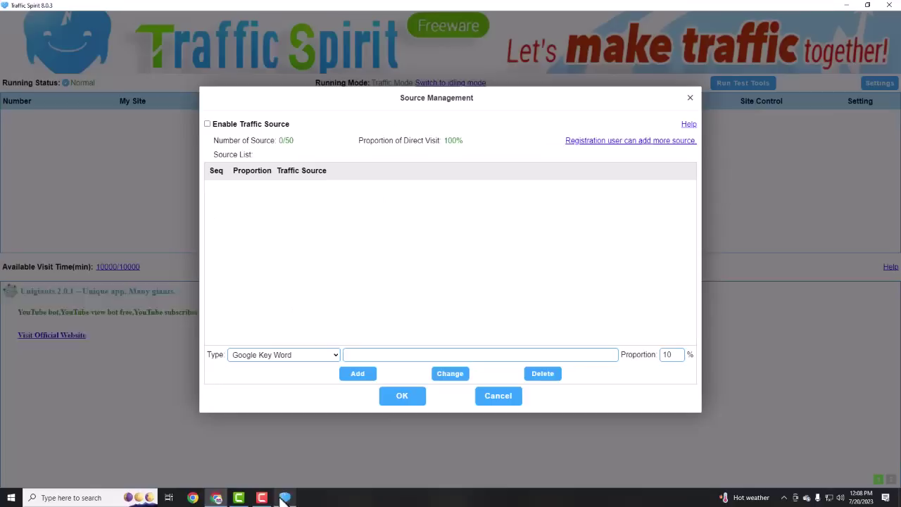
pyautogui.hotkey('ctrl', 'v')
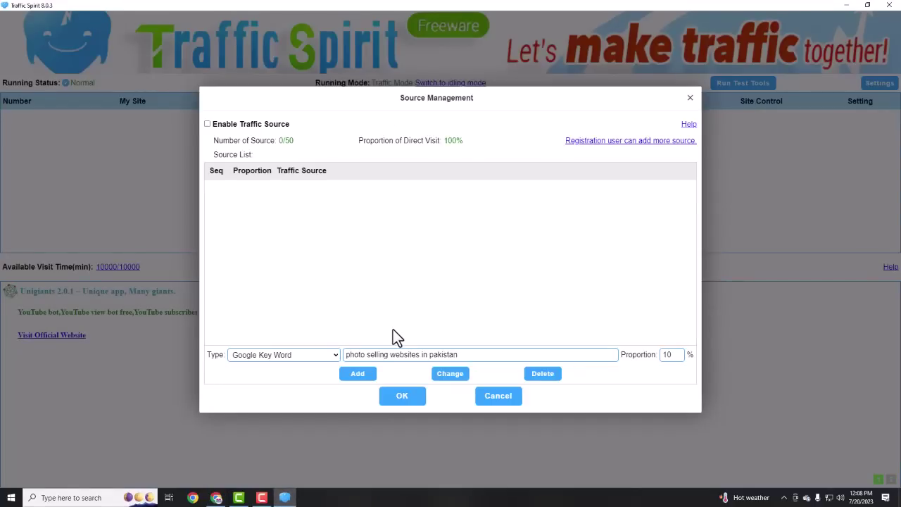
pyautogui.moveTo(674, 355); pyautogui.dragTo(665, 355)
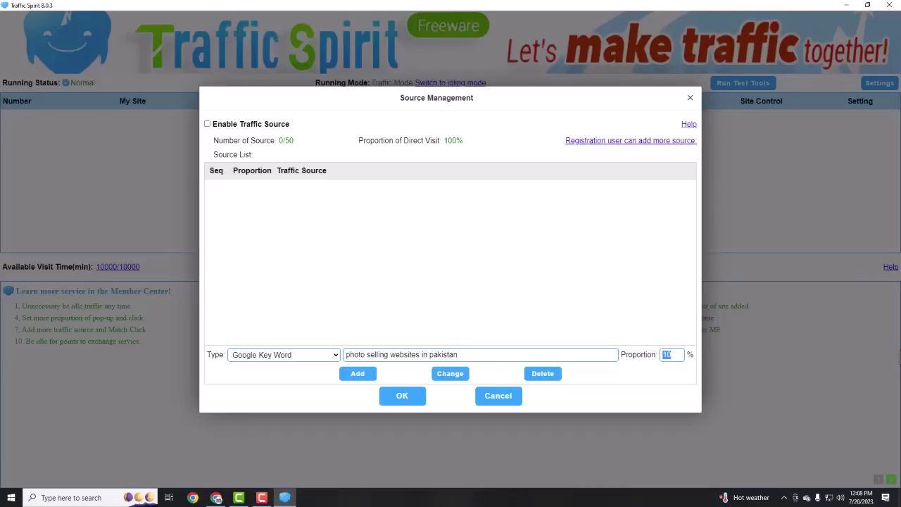
pyautogui.click(357, 377)
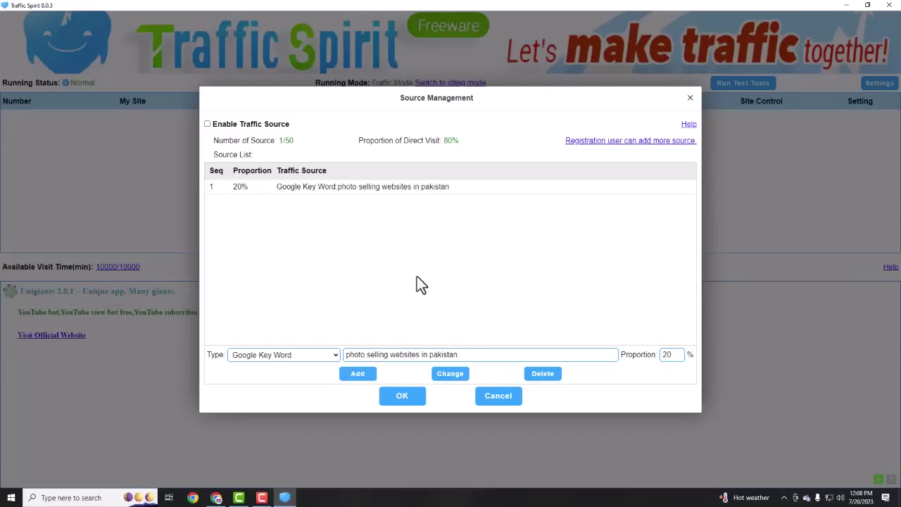
# - Add 'sell images and videos online in pakistan' as a second Google Key Word source at 20%
pyautogui.click(217, 497)
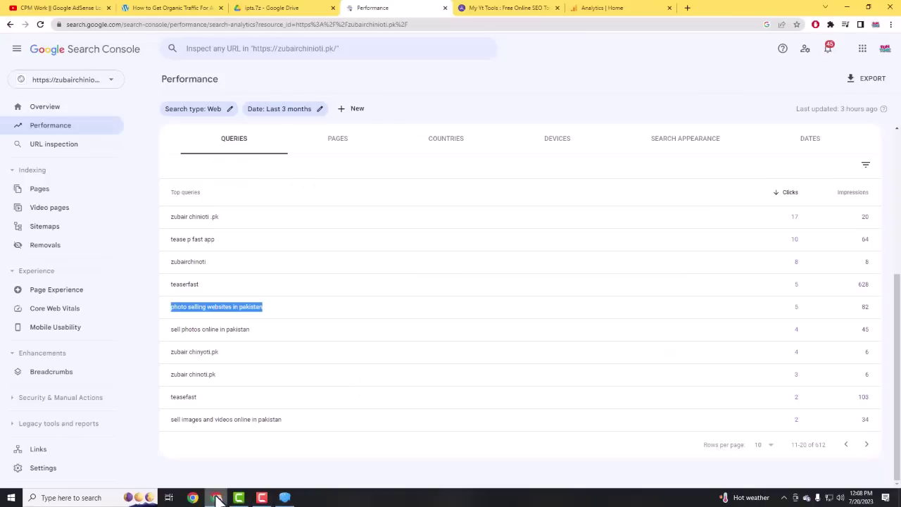
pyautogui.moveTo(169, 422); pyautogui.dragTo(329, 427)
pyautogui.hotkey('ctrl', 'c')
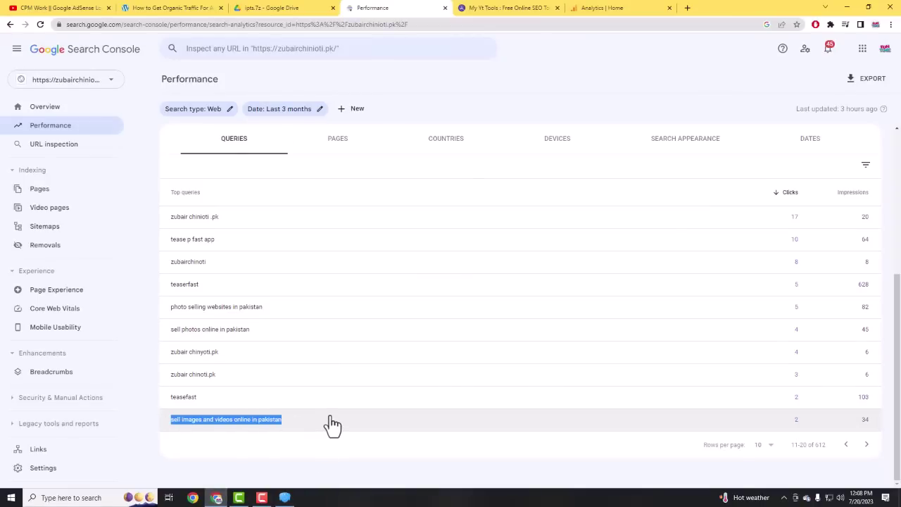
pyautogui.click(285, 498)
pyautogui.moveTo(470, 354); pyautogui.dragTo(236, 353)
pyautogui.hotkey('ctrl', 'v')
pyautogui.click(247, 358)
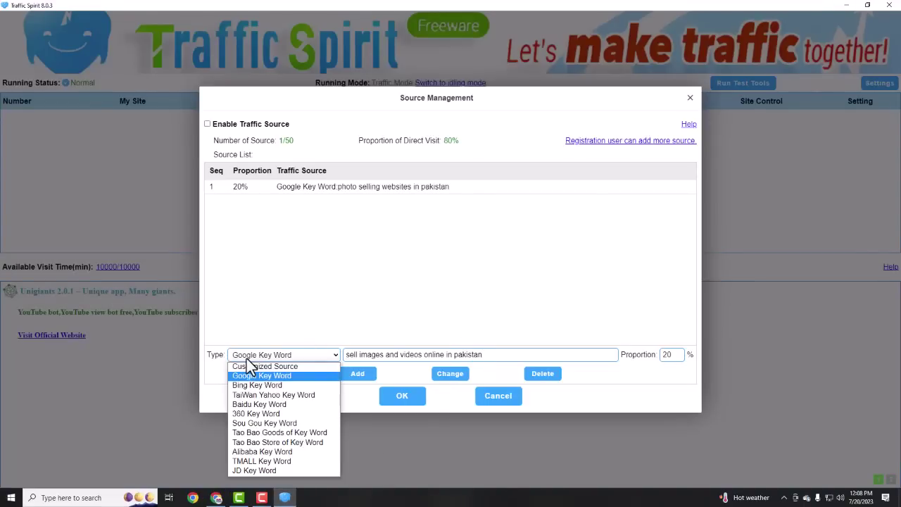
pyautogui.click(246, 358)
pyautogui.click(246, 358)
pyautogui.click(246, 358)
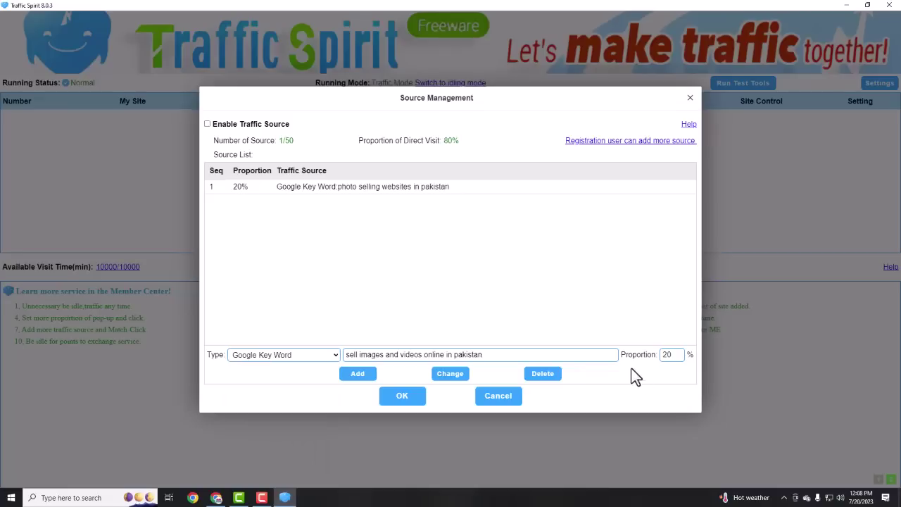
pyautogui.click(359, 378)
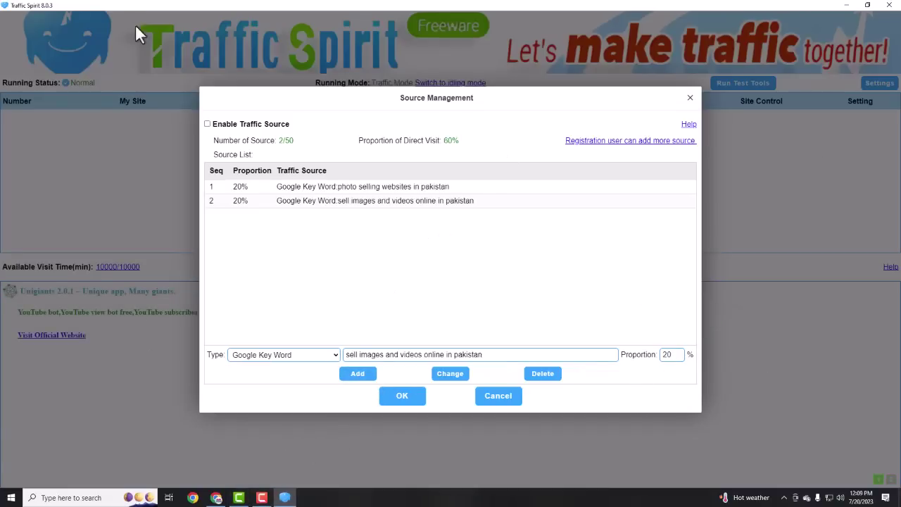
# - Add 'how to earn money from snack video app easy ways' as the third keyword source
pyautogui.click(216, 498)
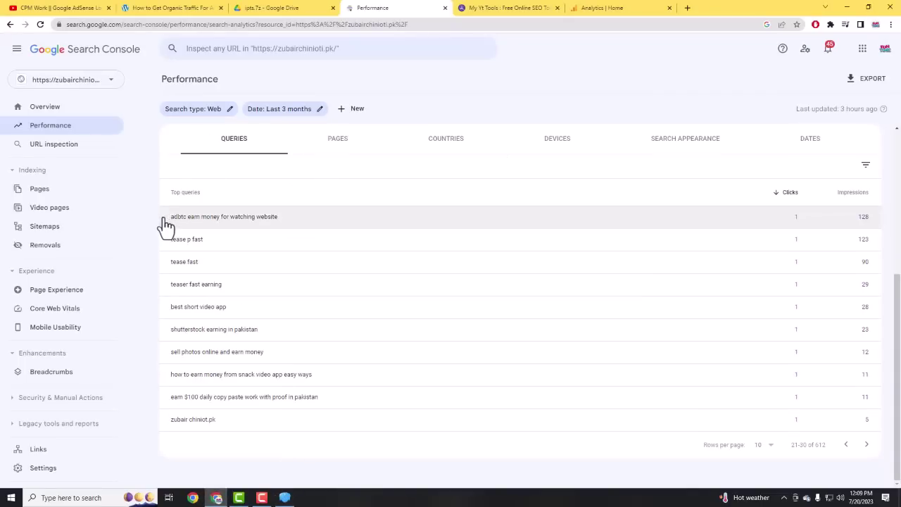
pyautogui.moveTo(169, 375); pyautogui.dragTo(419, 380)
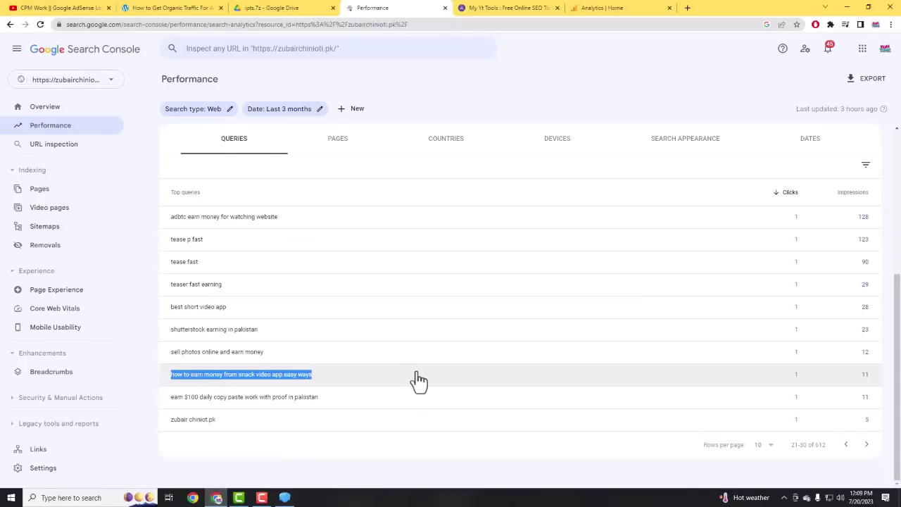
pyautogui.click(285, 498)
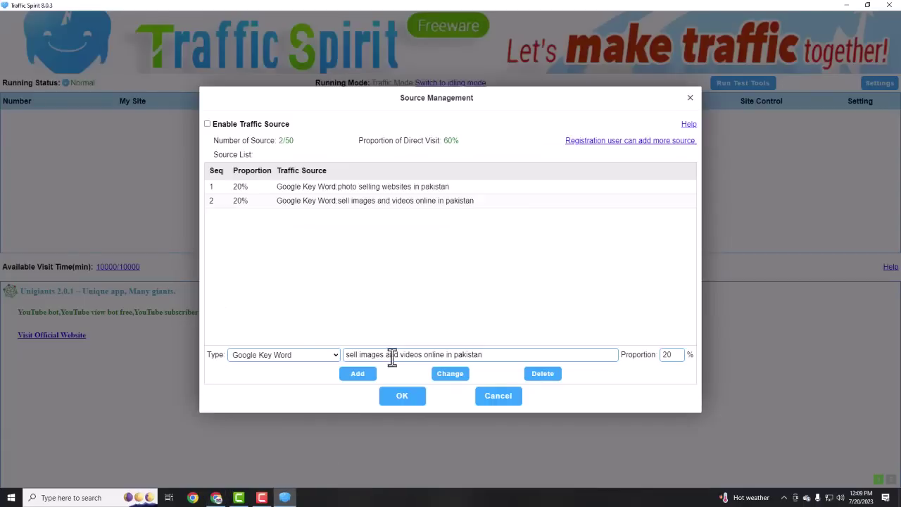
pyautogui.moveTo(499, 357); pyautogui.dragTo(161, 350)
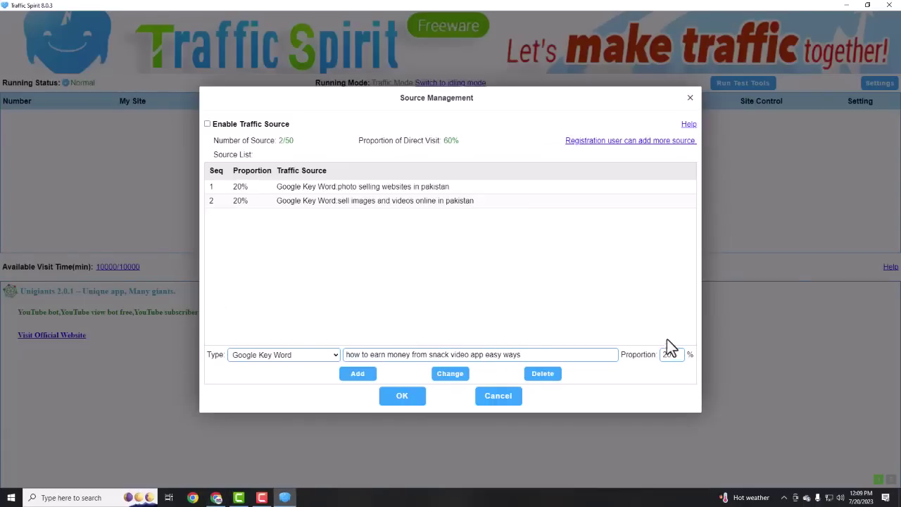
pyautogui.click(358, 378)
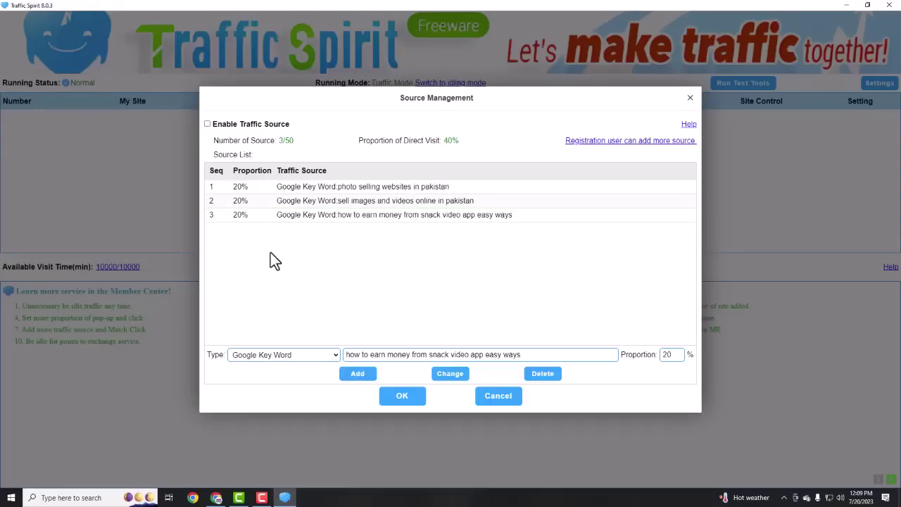
# - Add 'earn $100 daily copy paste work with proof in pakistan' as a fourth source at 10%
pyautogui.click(217, 498)
pyautogui.moveTo(172, 397); pyautogui.dragTo(326, 397)
pyautogui.hotkey('ctrl', 'c')
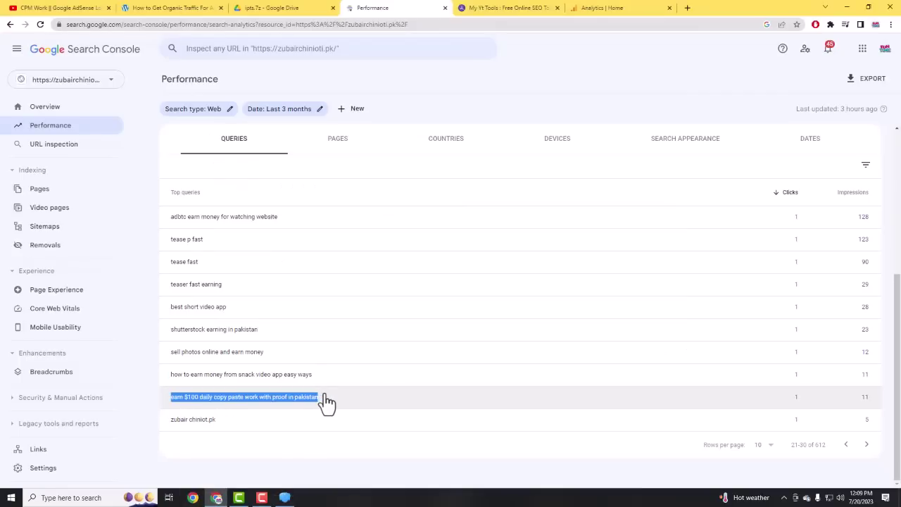
pyautogui.click(285, 498)
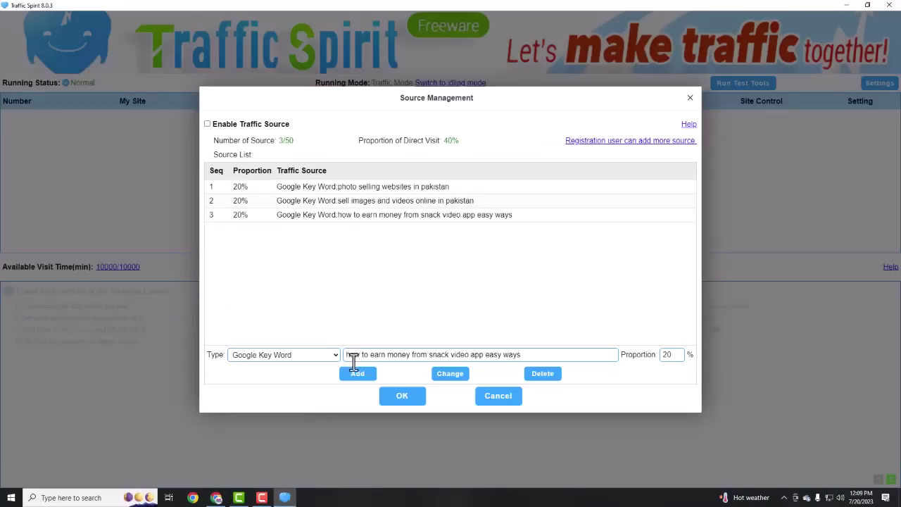
pyautogui.moveTo(538, 359); pyautogui.dragTo(186, 340)
pyautogui.hotkey('ctrl', 'v')
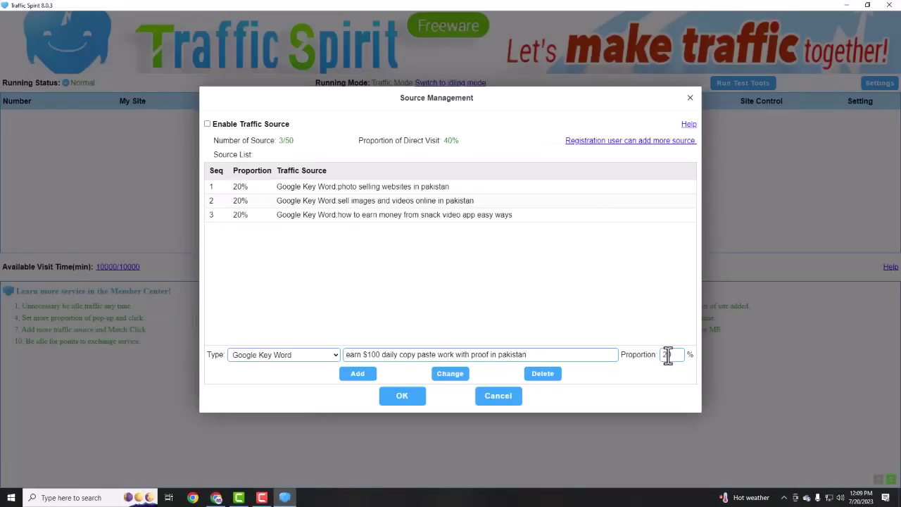
pyautogui.moveTo(669, 355); pyautogui.dragTo(649, 352)
pyautogui.write('10')
pyautogui.click(358, 376)
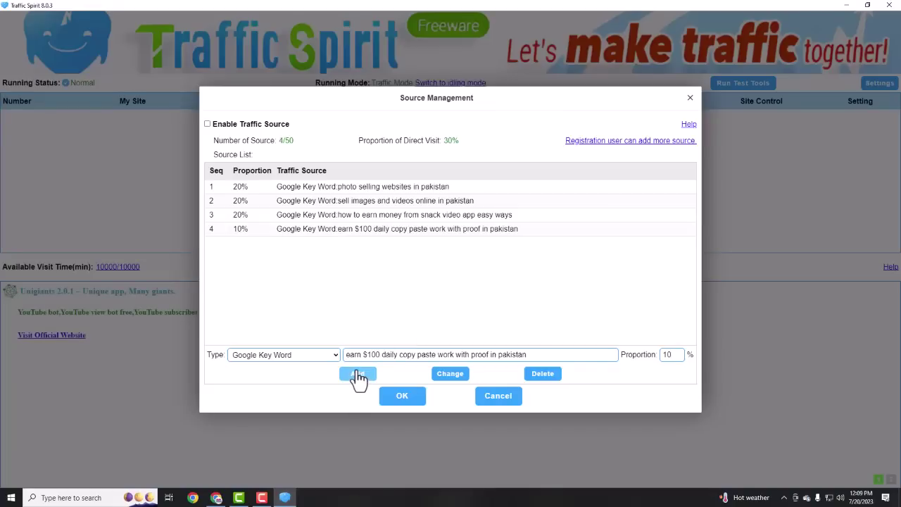
# - Add 'best short video app' as a Bing Key Word source at 10%
pyautogui.click(269, 358)
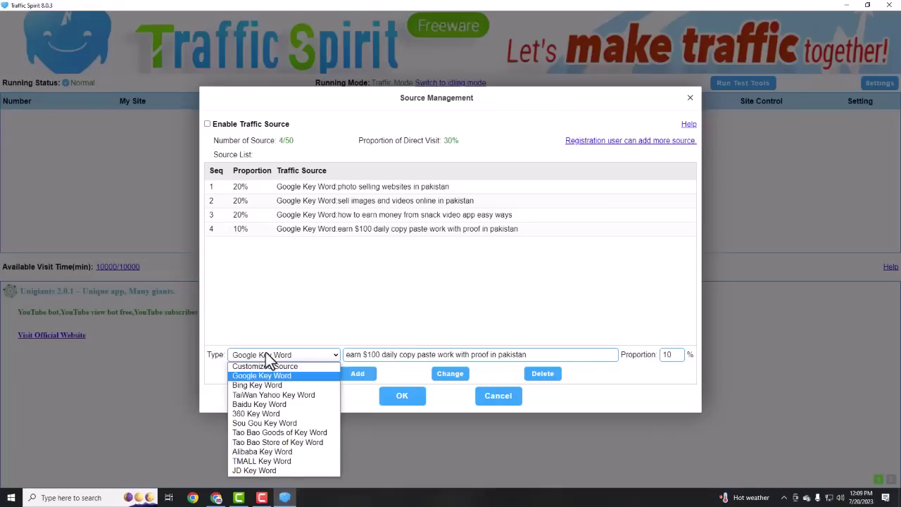
pyautogui.click(251, 385)
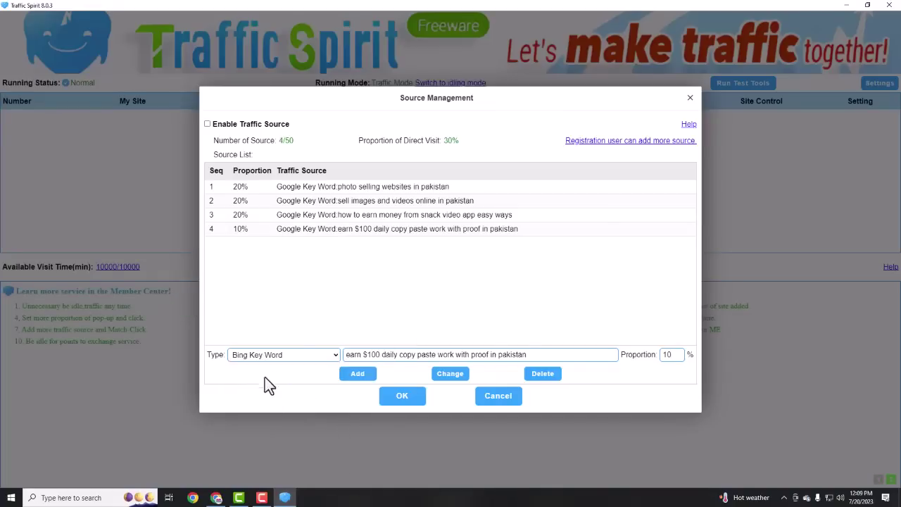
pyautogui.click(216, 497)
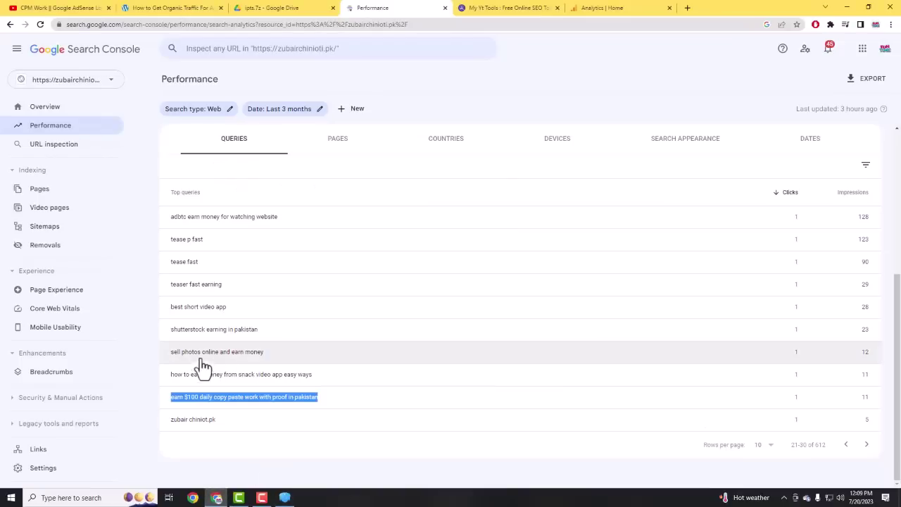
pyautogui.moveTo(171, 314); pyautogui.dragTo(257, 314)
pyautogui.hotkey('ctrl', 'c')
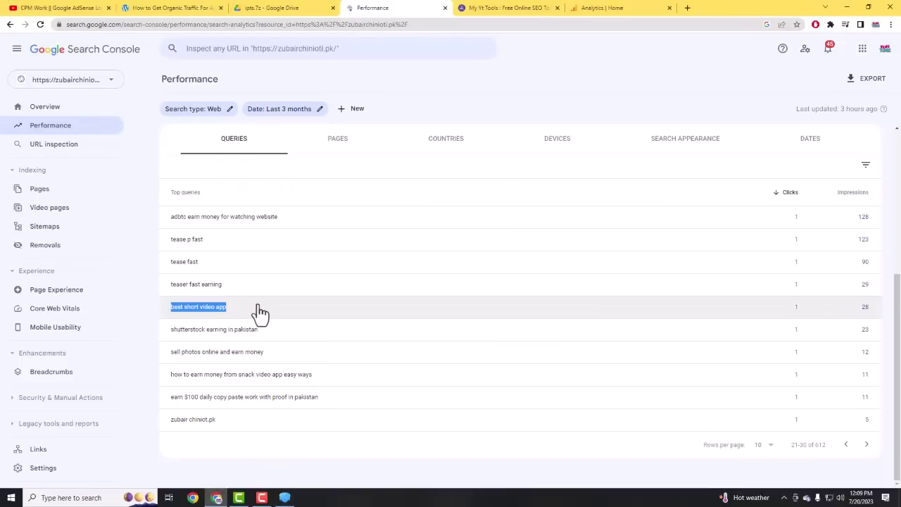
pyautogui.click(285, 498)
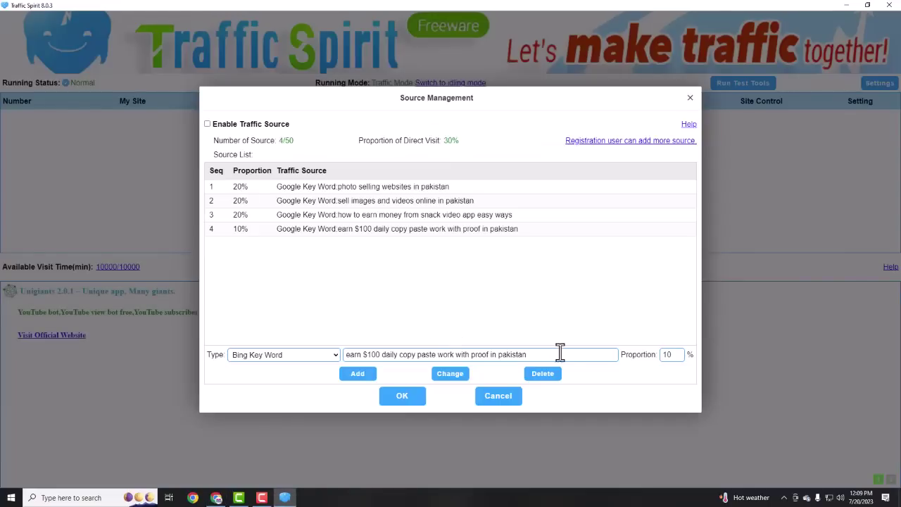
pyautogui.moveTo(556, 355); pyautogui.dragTo(195, 338)
pyautogui.hotkey('ctrl', 'v')
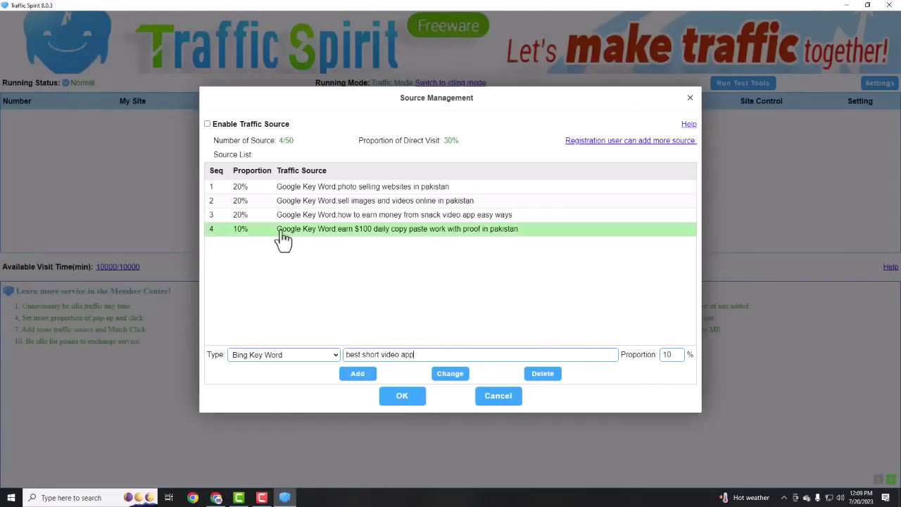
pyautogui.click(356, 373)
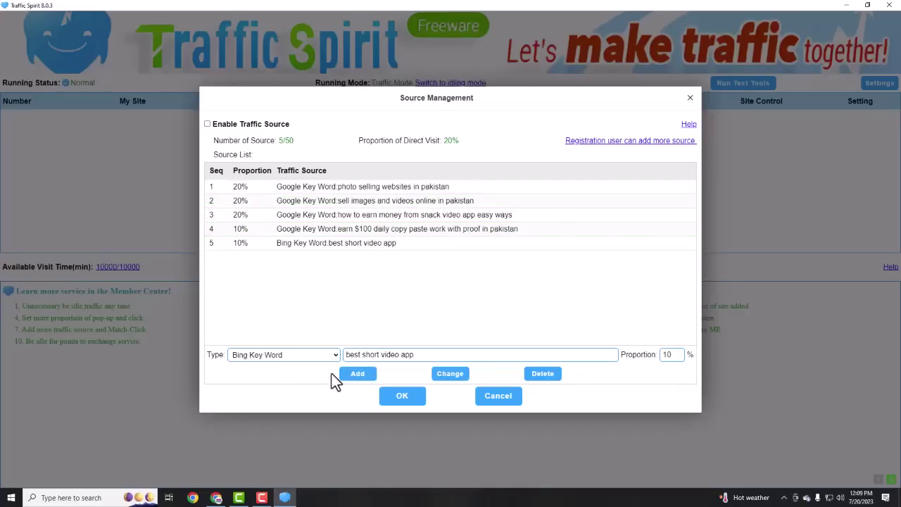
# - Add 'shutterstock earning in pakistan' as an Alibaba Key Word source at 20%
pyautogui.click(216, 498)
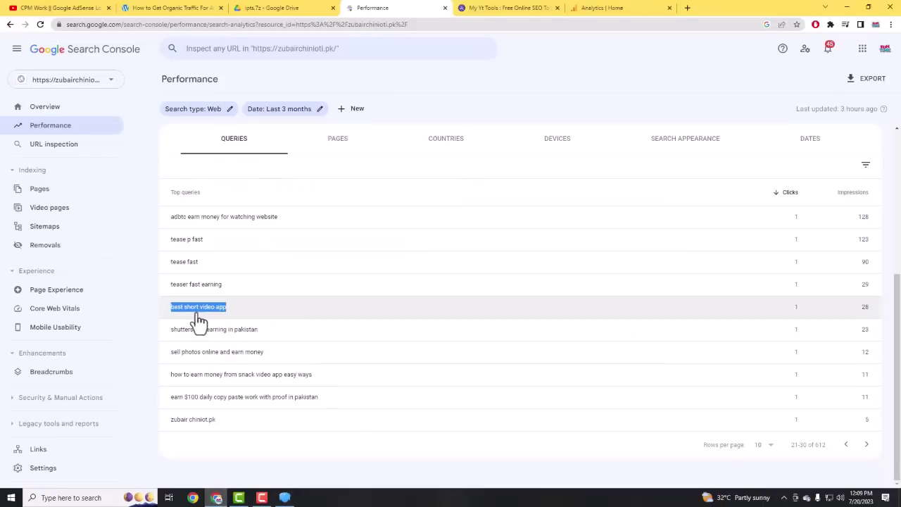
pyautogui.moveTo(165, 329); pyautogui.dragTo(318, 337)
pyautogui.hotkey('ctrl', 'c')
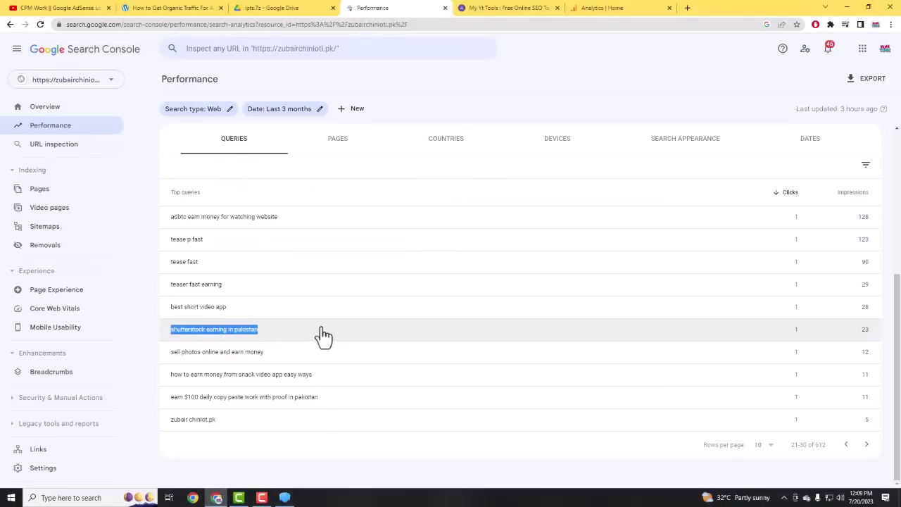
pyautogui.click(285, 498)
pyautogui.tripleClick(521, 356)
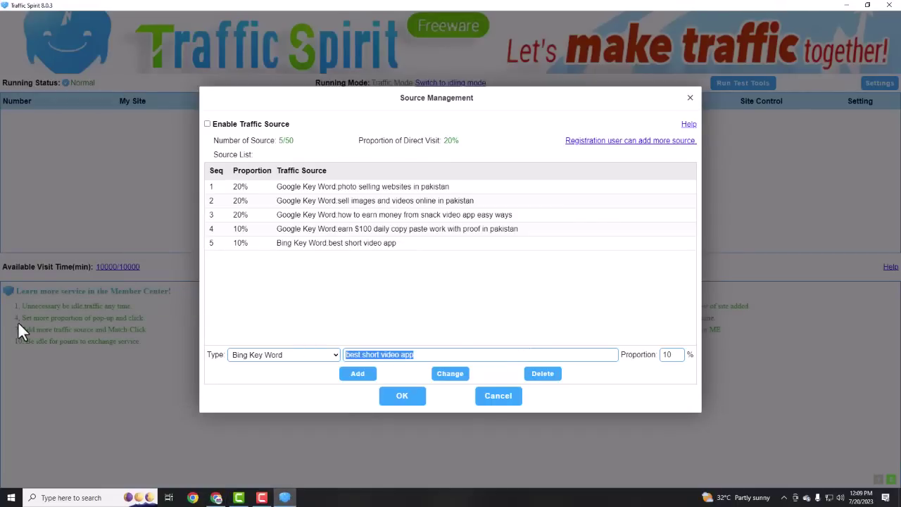
pyautogui.hotkey('ctrl', 'v')
pyautogui.click(259, 356)
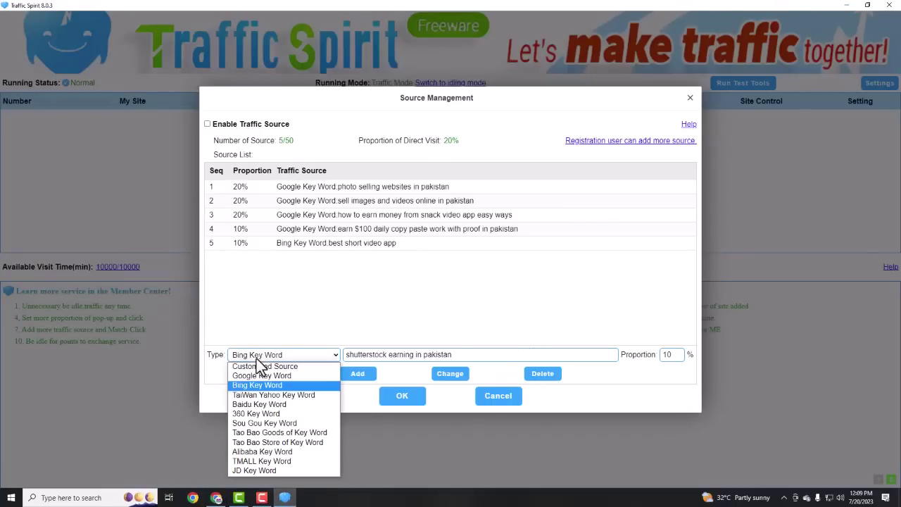
pyautogui.click(258, 451)
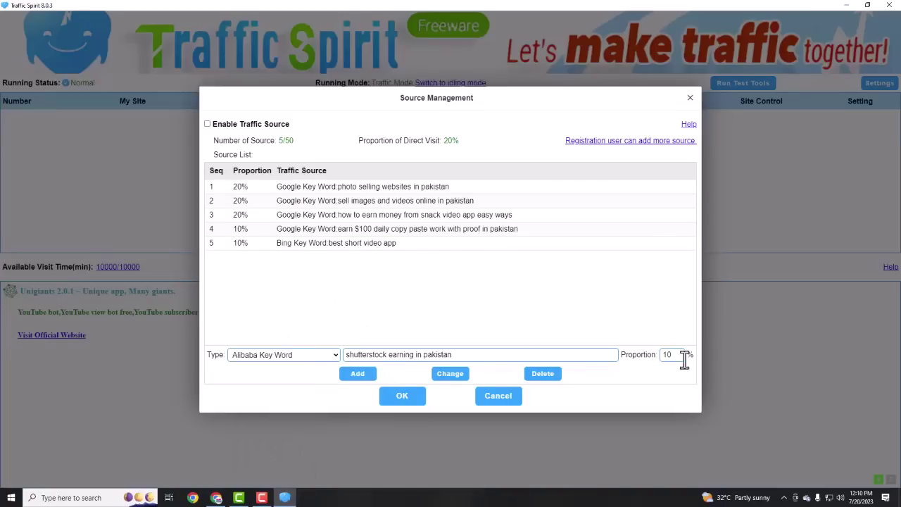
pyautogui.write('2')
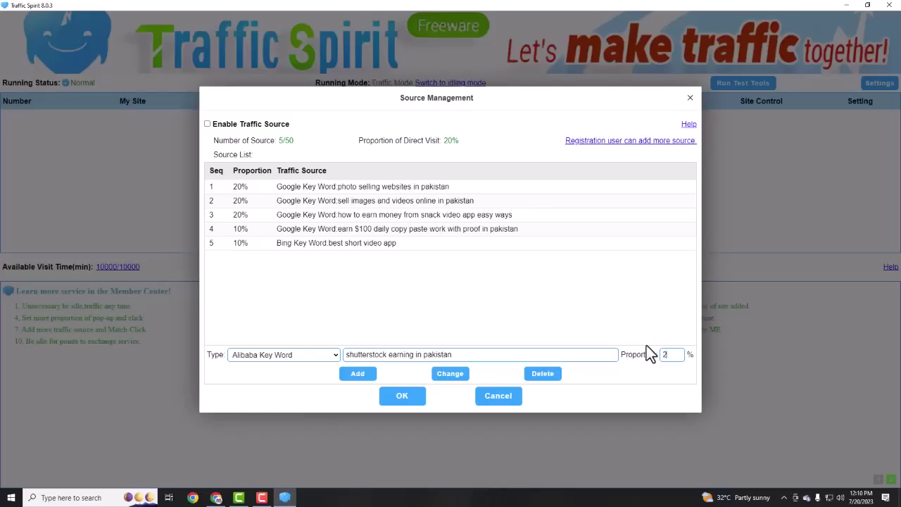
pyautogui.click(356, 375)
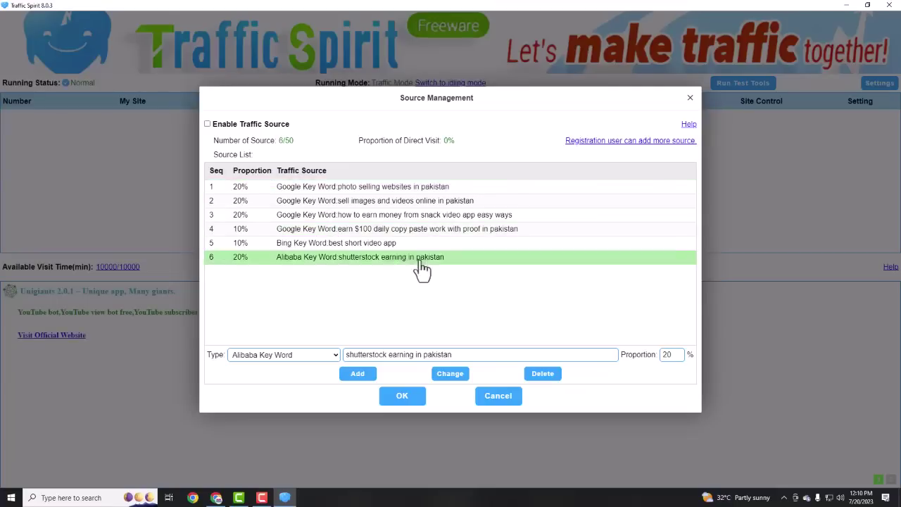
pyautogui.click(281, 358)
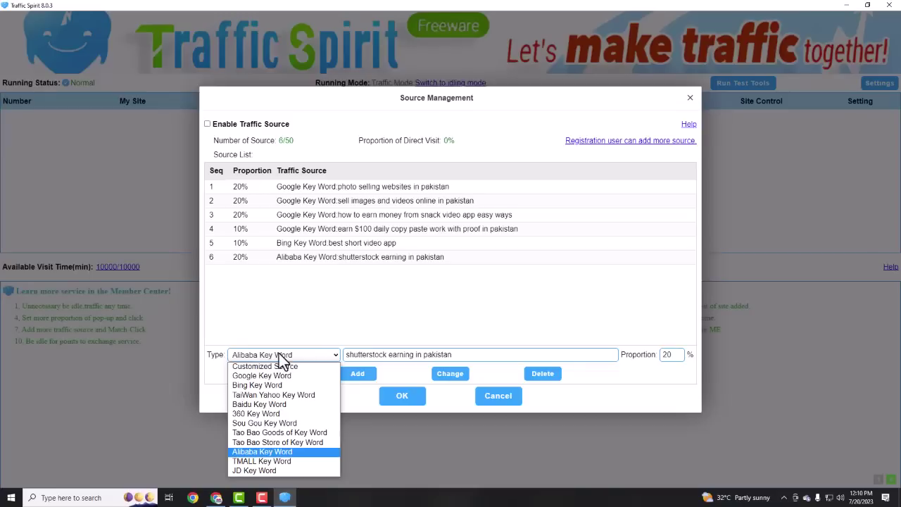
pyautogui.click(445, 326)
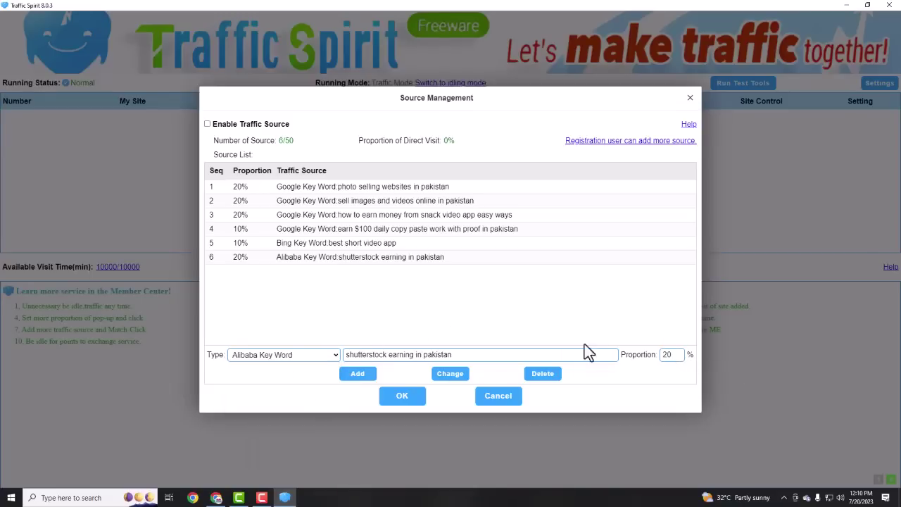
# - Confirm the traffic sources, then enable subpage visits at 30–40 seconds per subpage
pyautogui.click(401, 396)
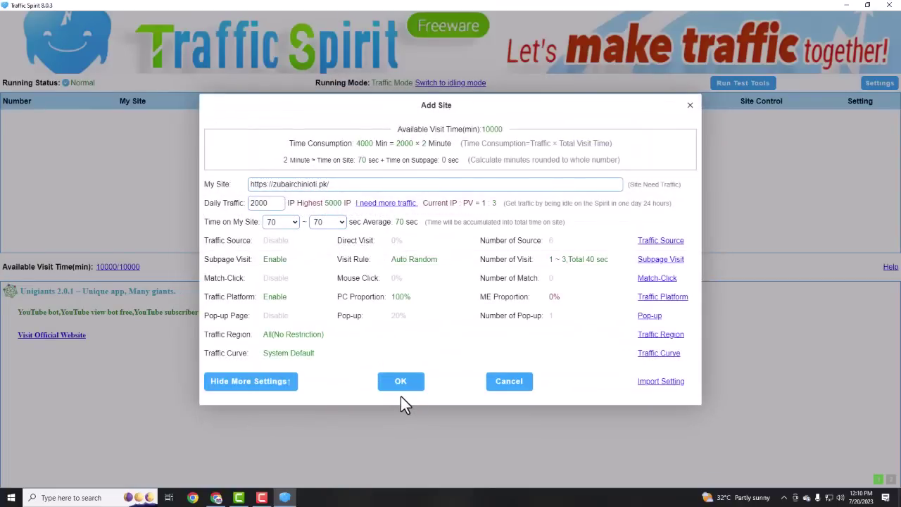
pyautogui.click(663, 259)
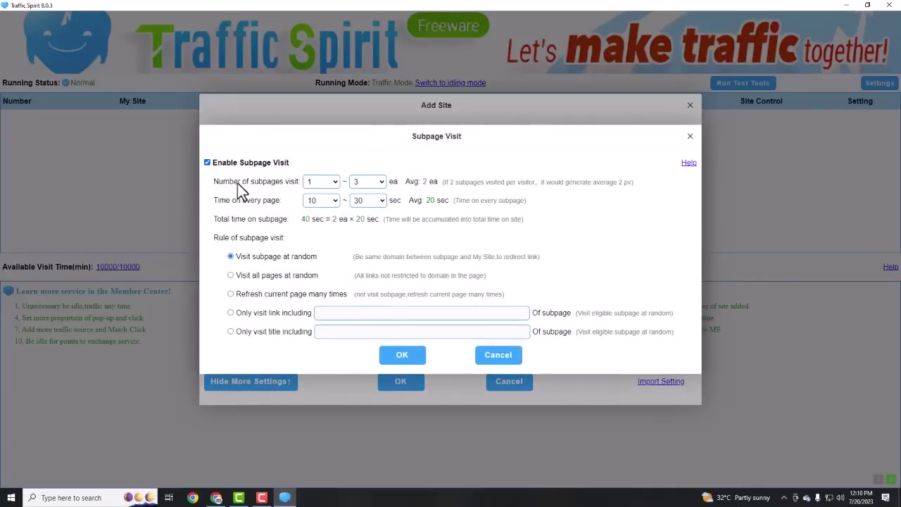
pyautogui.click(314, 201)
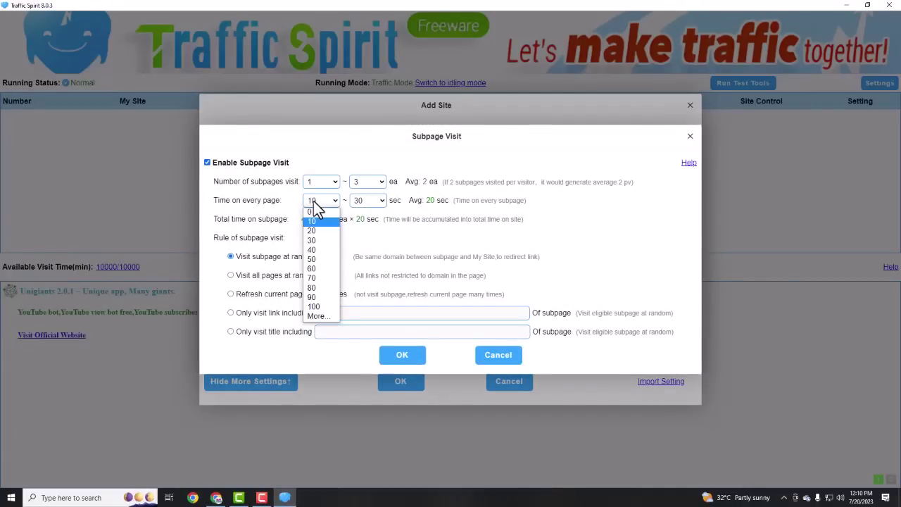
pyautogui.click(312, 240)
pyautogui.click(379, 202)
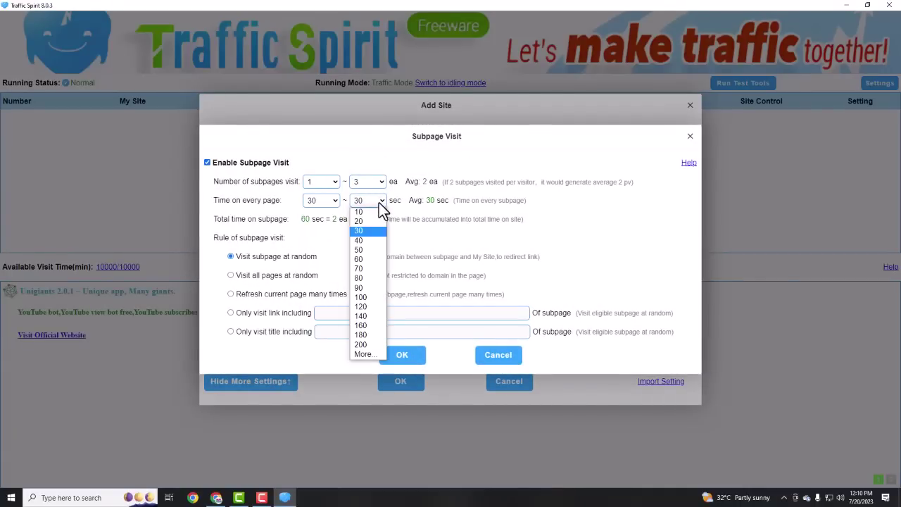
pyautogui.click(373, 242)
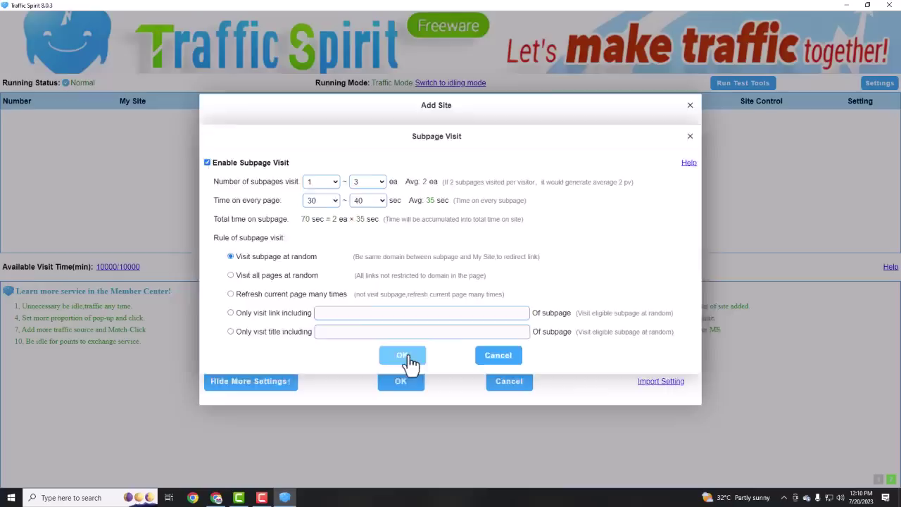
pyautogui.click(405, 364)
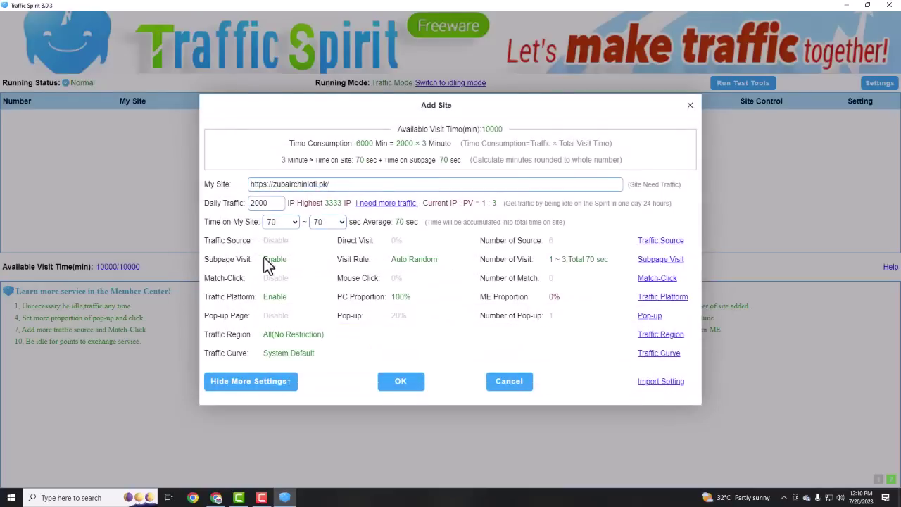
pyautogui.click(662, 279)
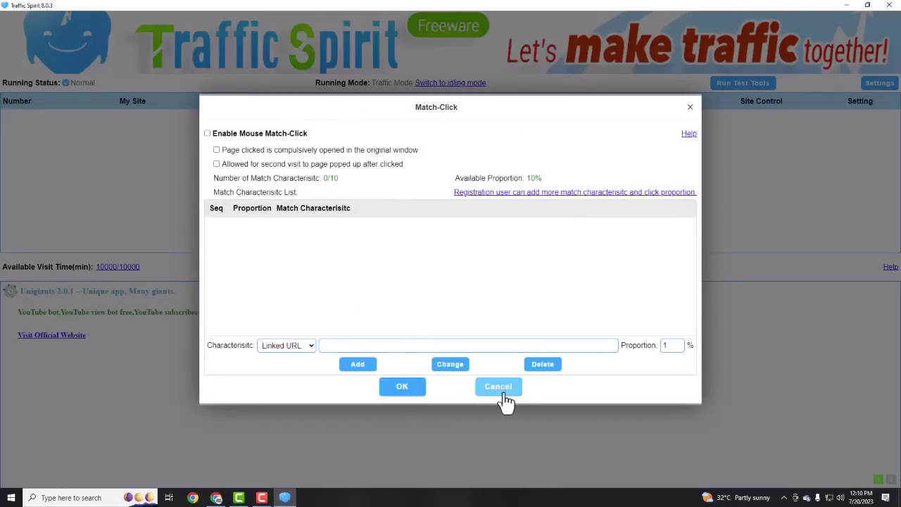
pyautogui.click(498, 388)
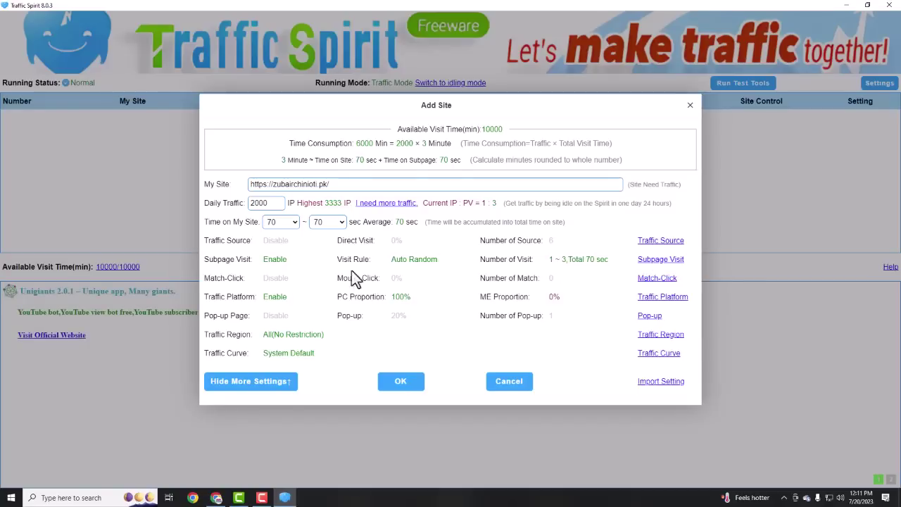
# - Set the traffic platform slider to 76% personal computer and 24% mobile, and confirm
pyautogui.click(662, 297)
pyautogui.moveTo(583, 207); pyautogui.dragTo(541, 212)
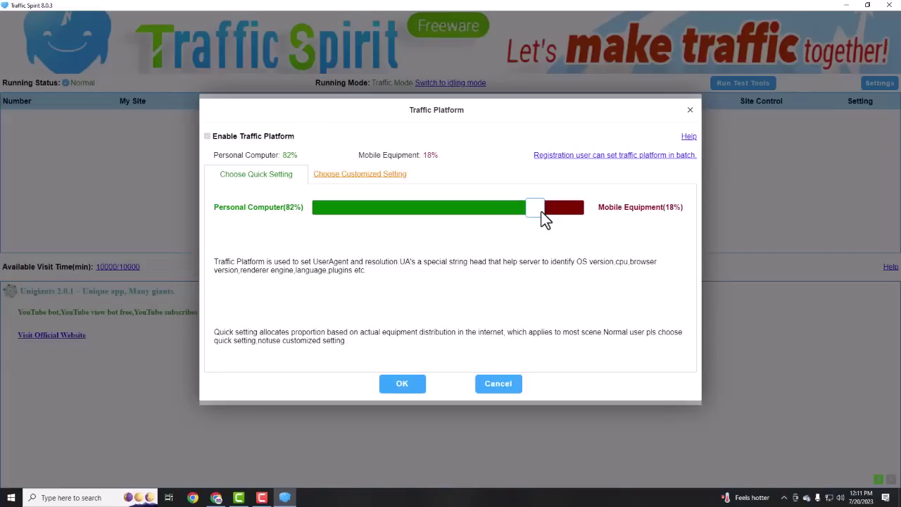
pyautogui.moveTo(541, 211); pyautogui.dragTo(502, 219)
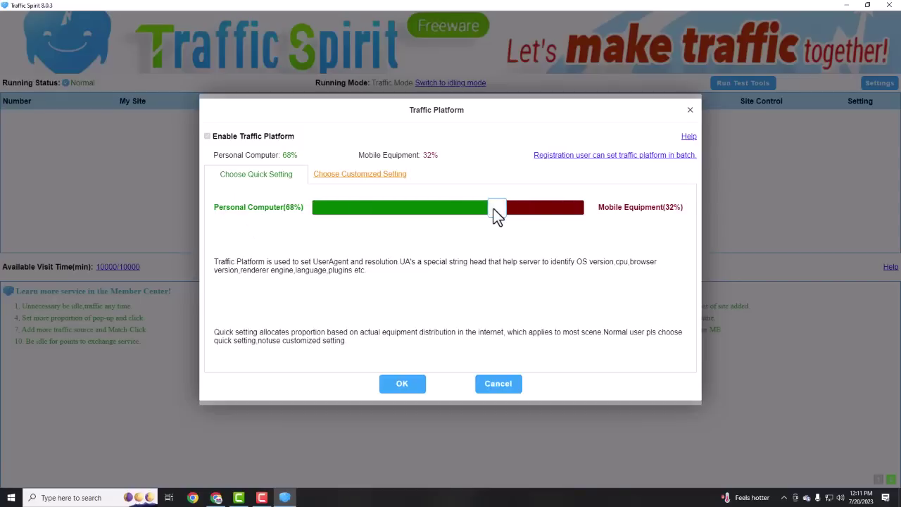
pyautogui.moveTo(498, 208); pyautogui.dragTo(523, 207)
pyautogui.click(397, 389)
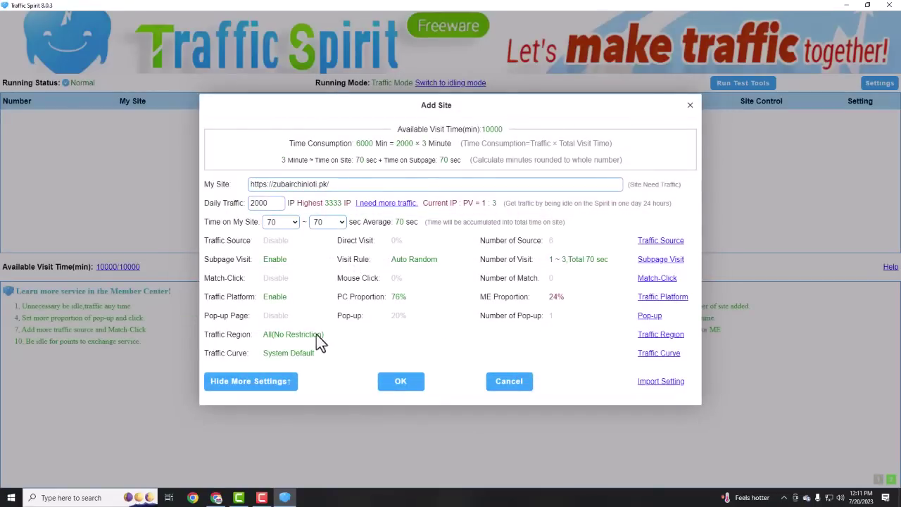
# - Choose a Customized Region for traffic including all American and European countries
pyautogui.click(659, 337)
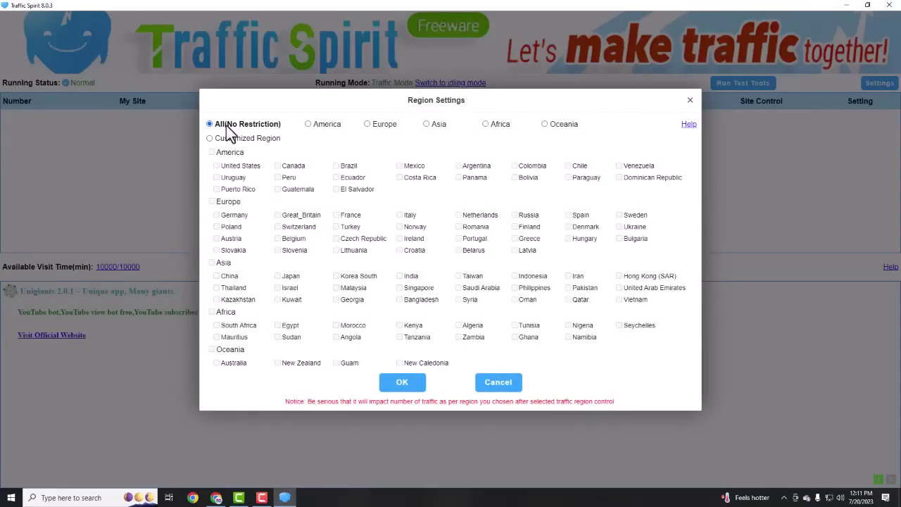
pyautogui.click(308, 125)
pyautogui.click(368, 124)
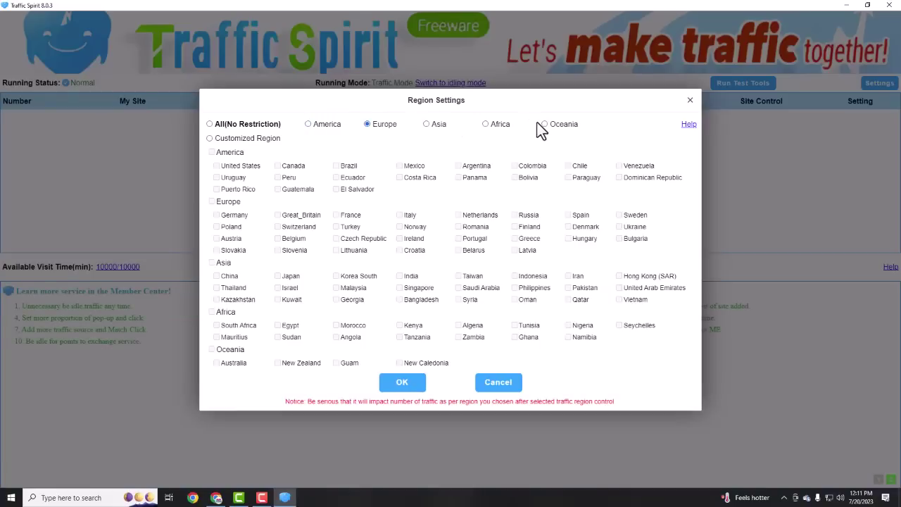
pyautogui.click(209, 139)
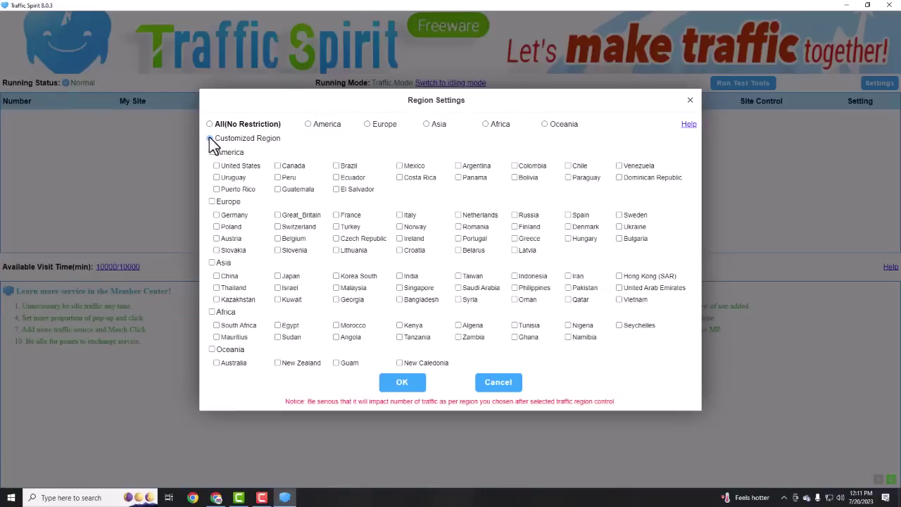
pyautogui.click(211, 153)
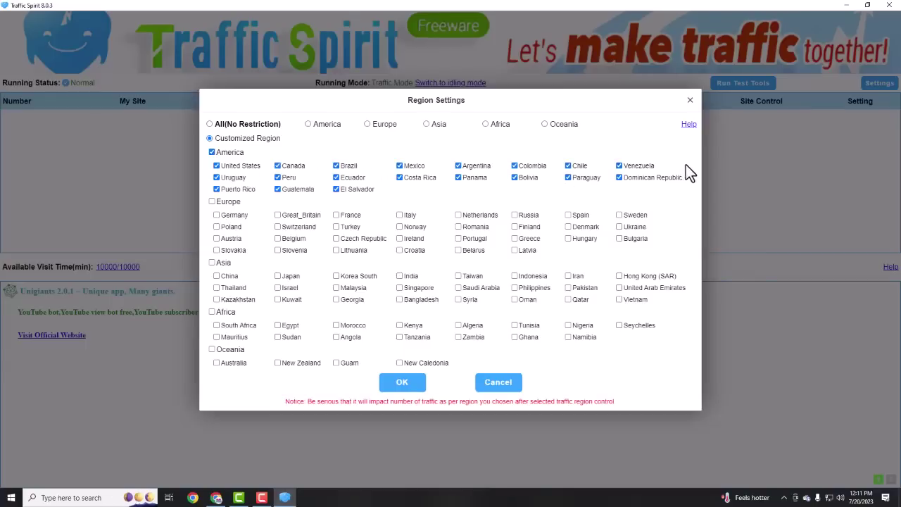
pyautogui.click(212, 203)
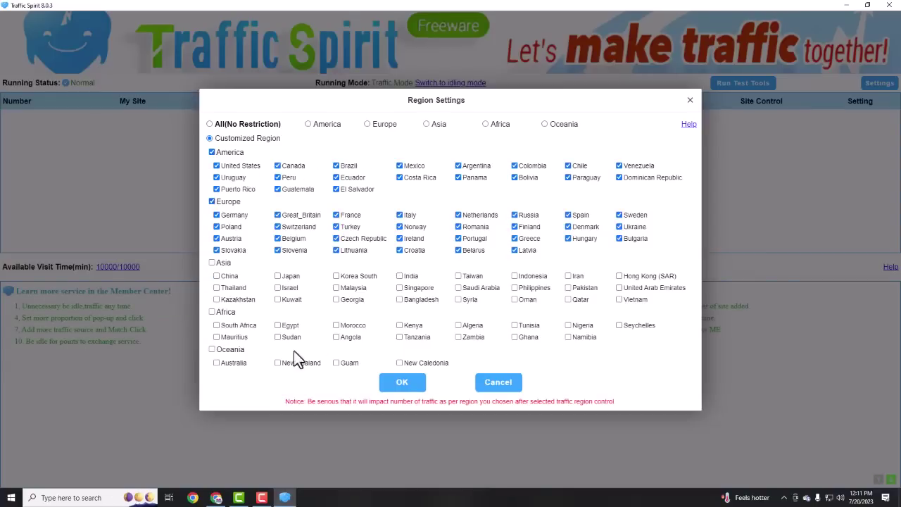
# - Add Angola, Guam, Australia, Qatar and Hong Kong to the regions and confirm the restriction
pyautogui.click(342, 337)
pyautogui.click(337, 364)
pyautogui.click(234, 363)
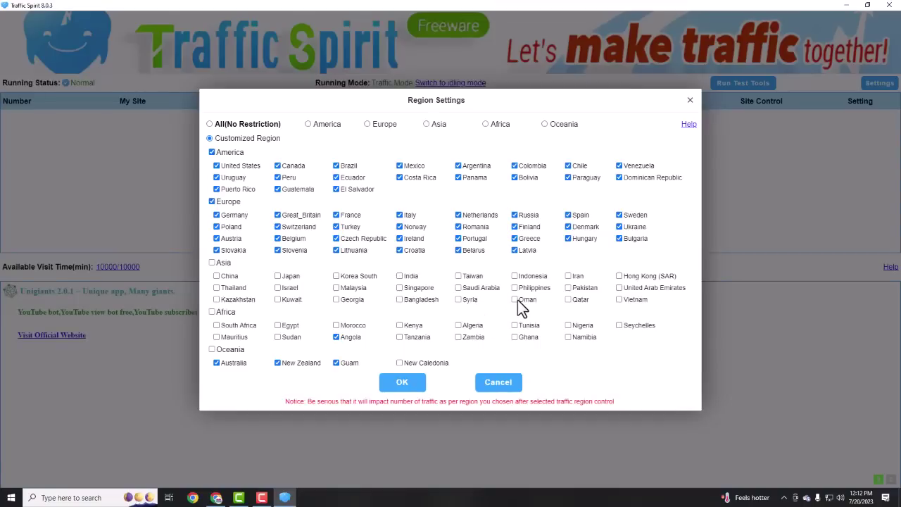
pyautogui.click(568, 299)
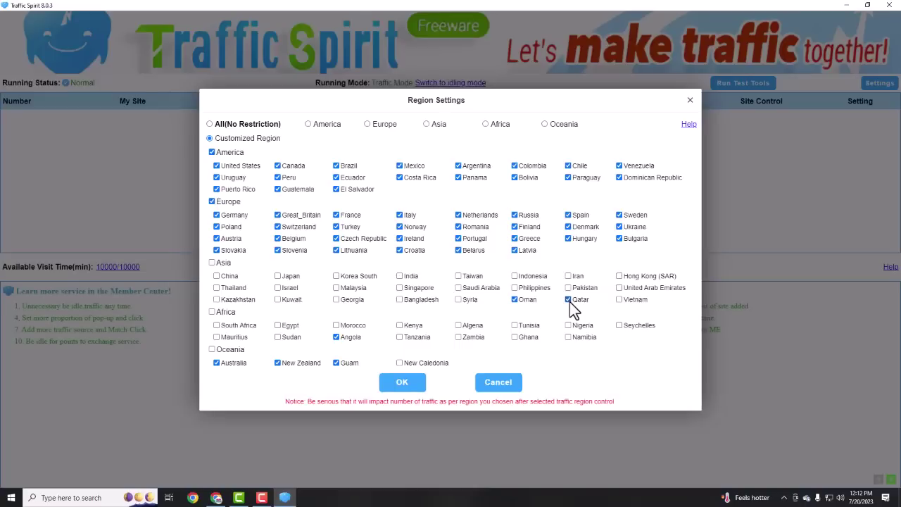
pyautogui.click(620, 276)
pyautogui.click(399, 382)
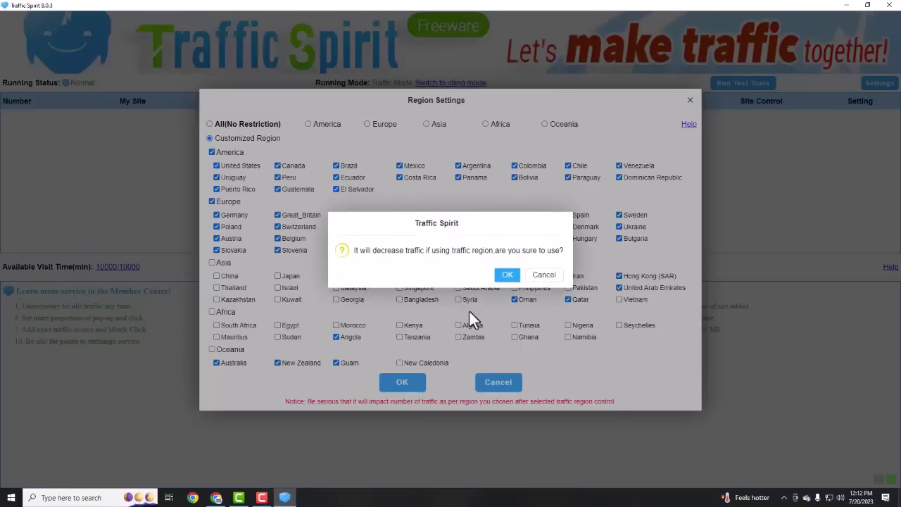
pyautogui.click(514, 274)
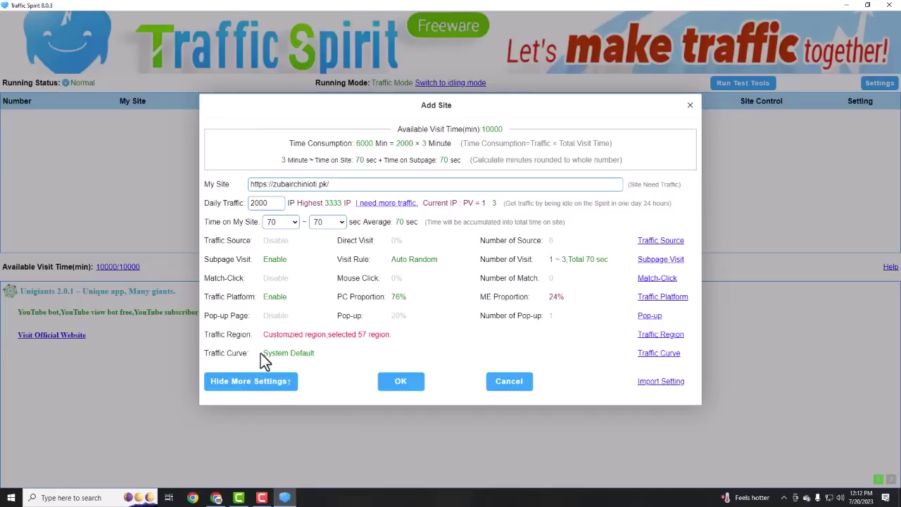
# - Customize the hourly traffic curve: 0:00 lowered to 11, 1:00 to 16, 2:00 raised, then save
pyautogui.click(662, 354)
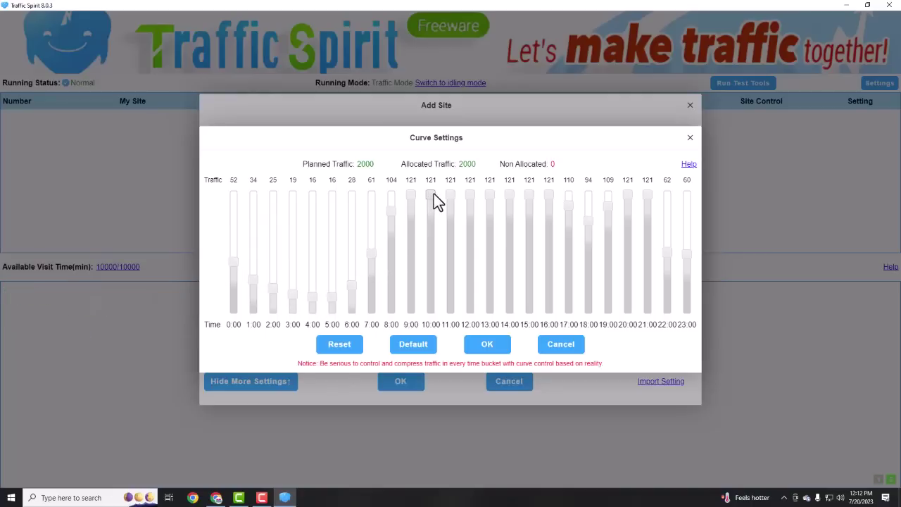
pyautogui.moveTo(434, 194)
pyautogui.mouseDown()
pyautogui.moveTo(439, 228)
pyautogui.moveTo(436, 189)
pyautogui.mouseUp()
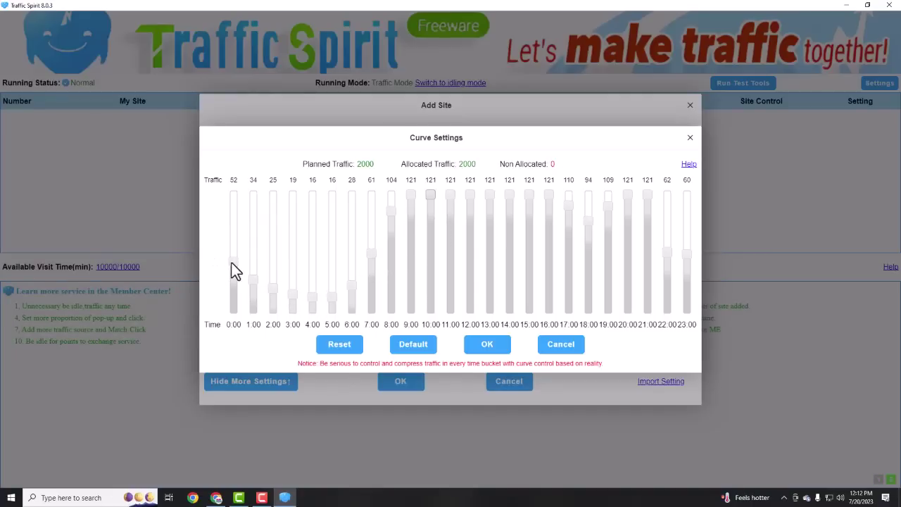
pyautogui.moveTo(235, 260); pyautogui.dragTo(255, 257)
pyautogui.moveTo(274, 292); pyautogui.dragTo(282, 230)
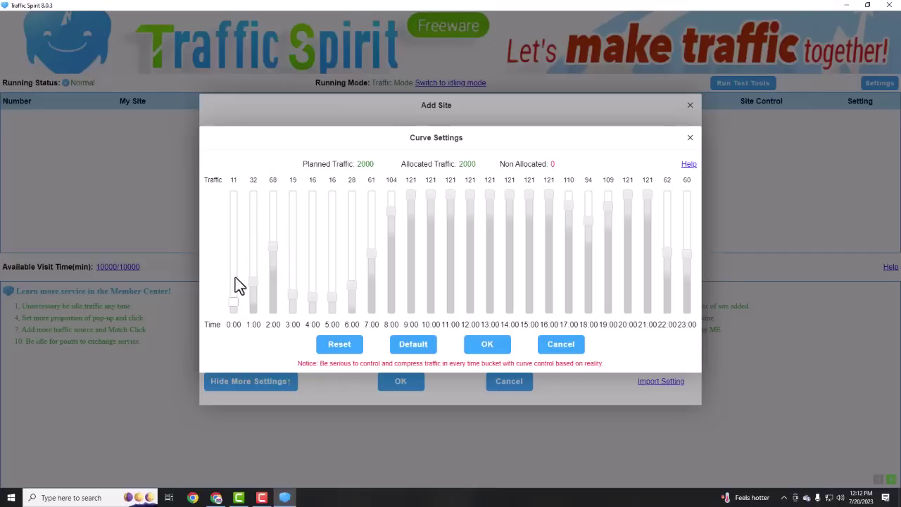
pyautogui.moveTo(257, 280); pyautogui.dragTo(240, 241)
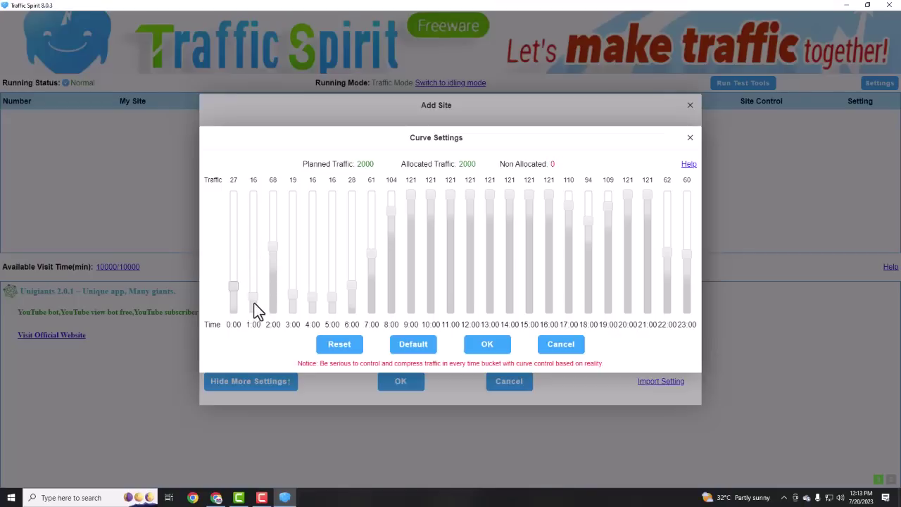
pyautogui.click(501, 345)
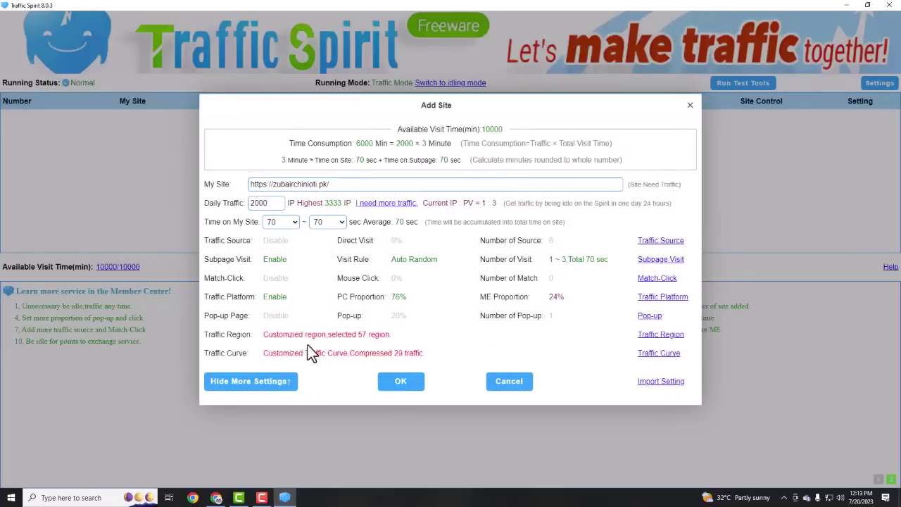
# - Save the zubairchinioti.pk site and select its entry, online with 6000 minutes
pyautogui.click(408, 382)
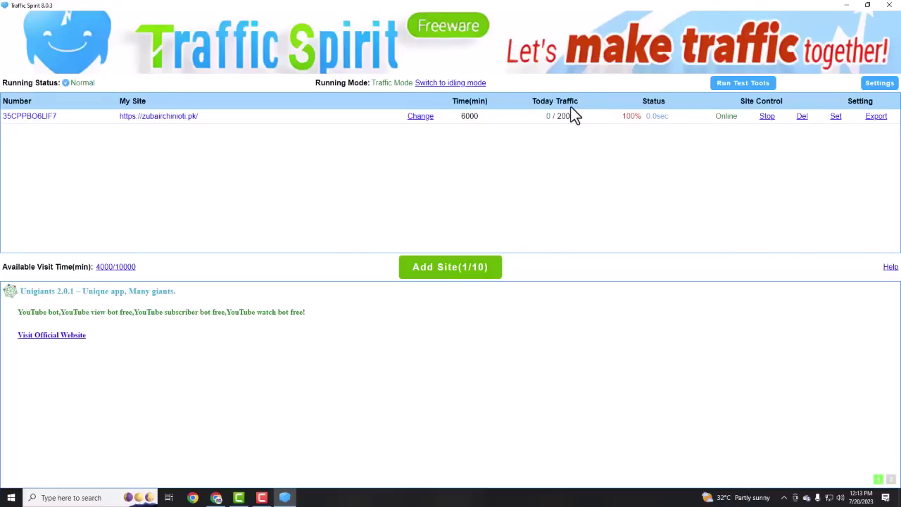
pyautogui.click(564, 115)
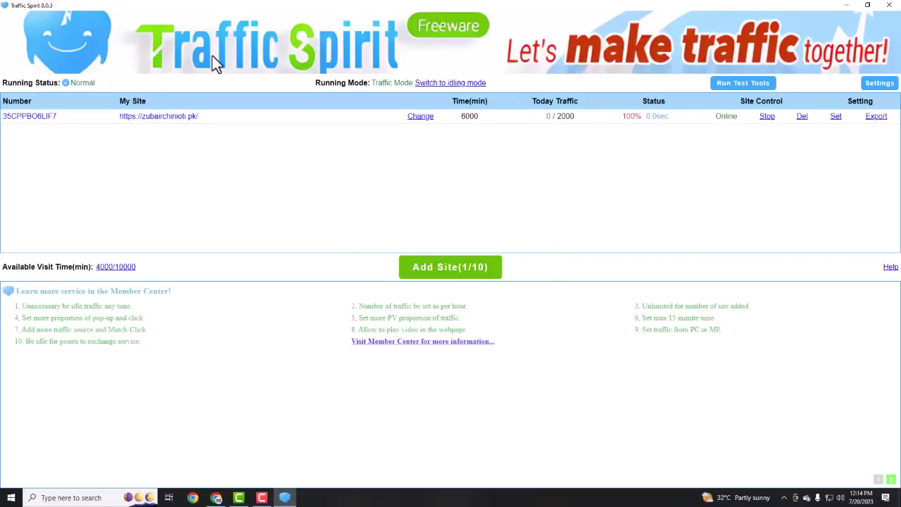
# - Minimize Traffic Spirit and close the ipts.7z Drive and My Yt Tools browser tabs
pyautogui.click(845, 5)
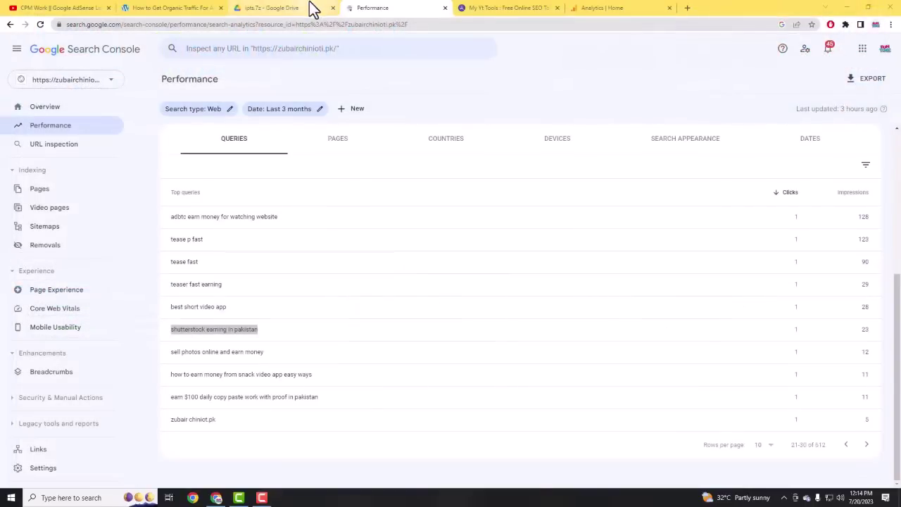
pyautogui.click(268, 9)
pyautogui.click(332, 7)
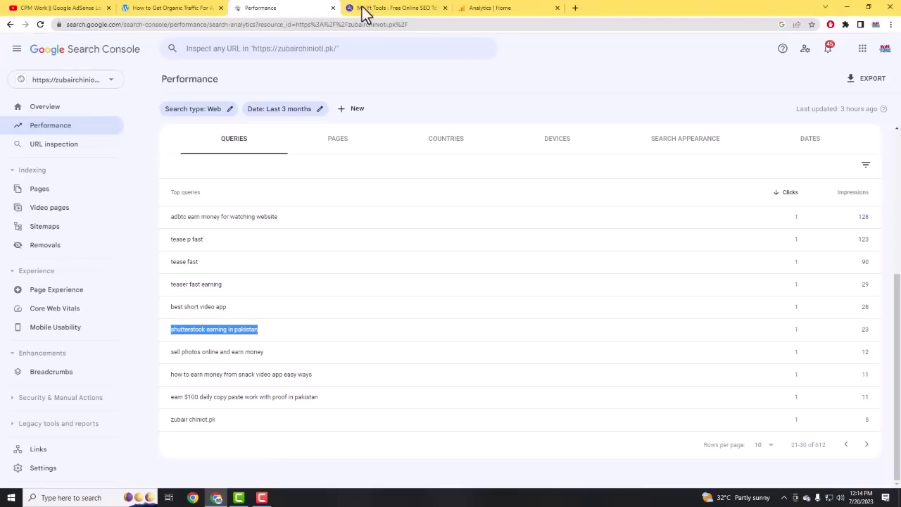
pyautogui.click(395, 8)
pyautogui.click(444, 7)
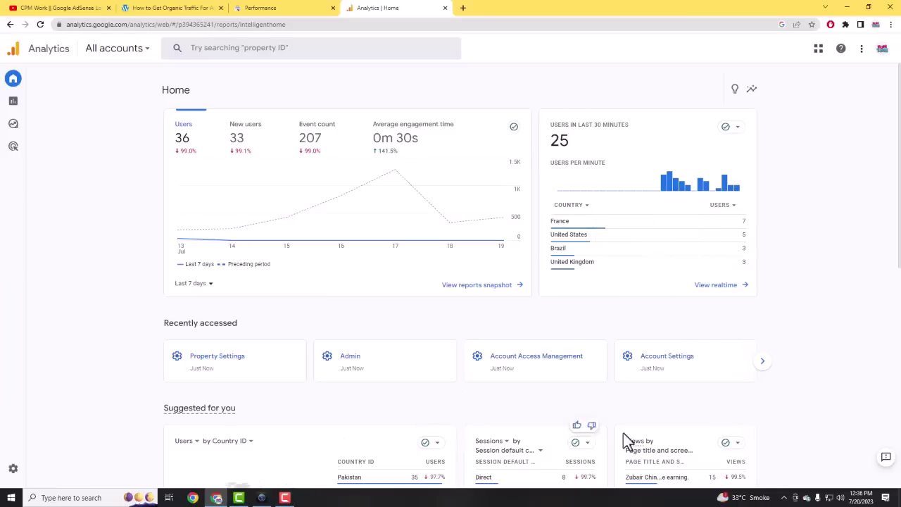
# - Check Traffic Spirit, then view Analytics users-by-country details and return to Home
pyautogui.click(785, 498)
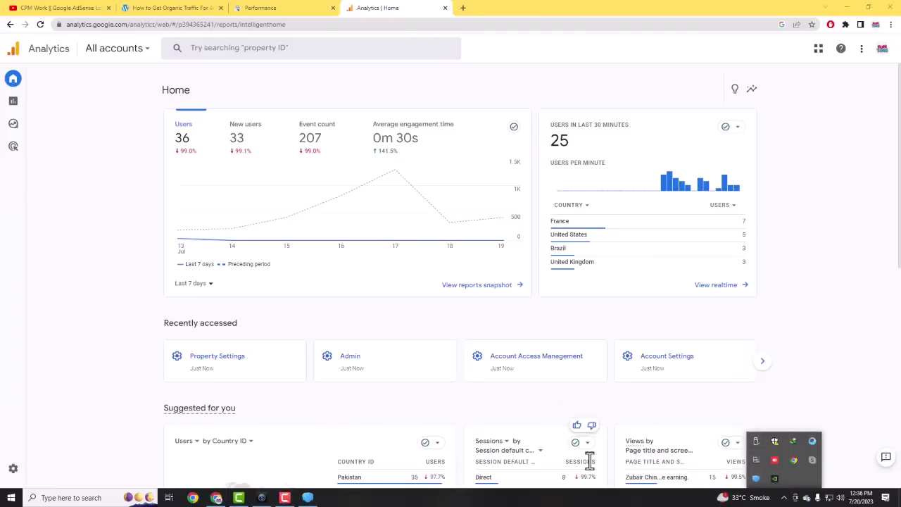
pyautogui.click(307, 498)
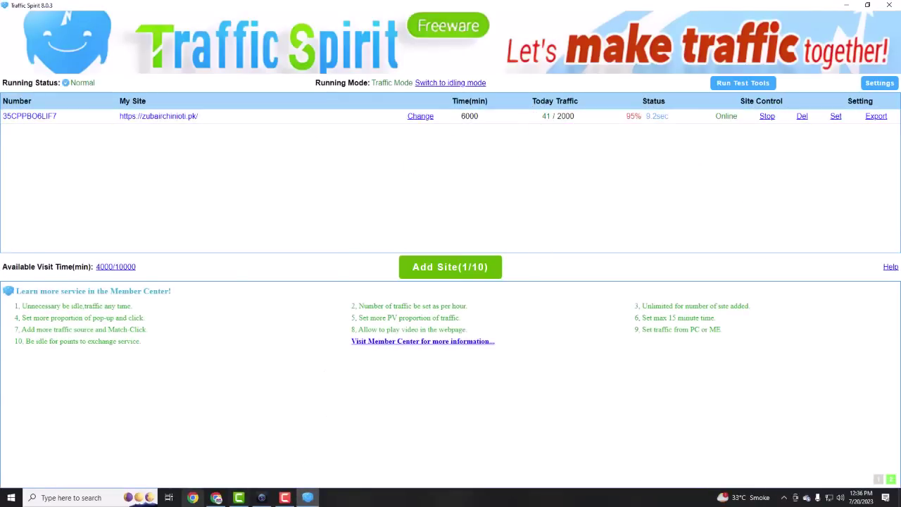
pyautogui.click(216, 498)
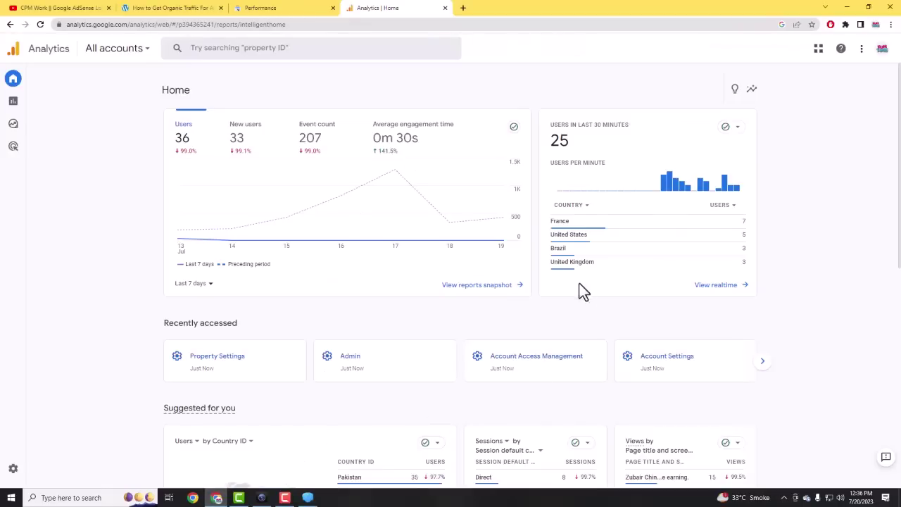
pyautogui.scroll(-3, 563, 289)
pyautogui.click(10, 24)
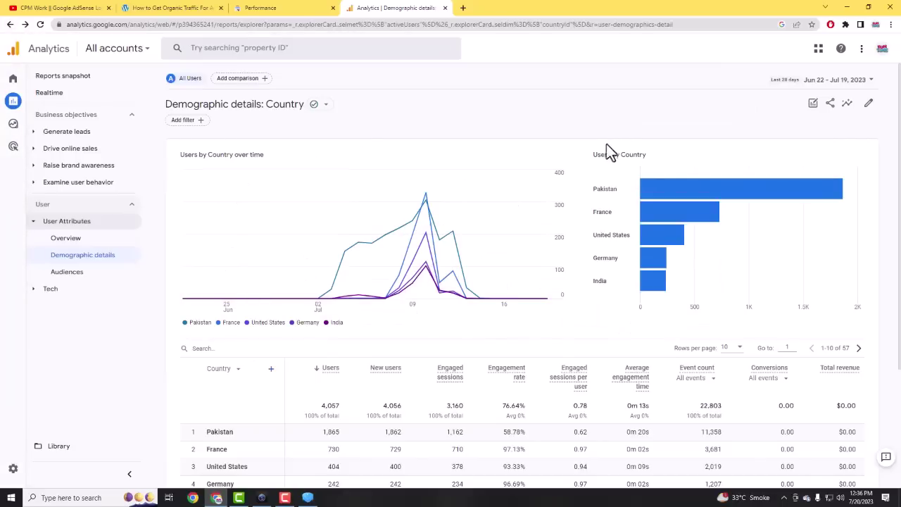
pyautogui.click(9, 24)
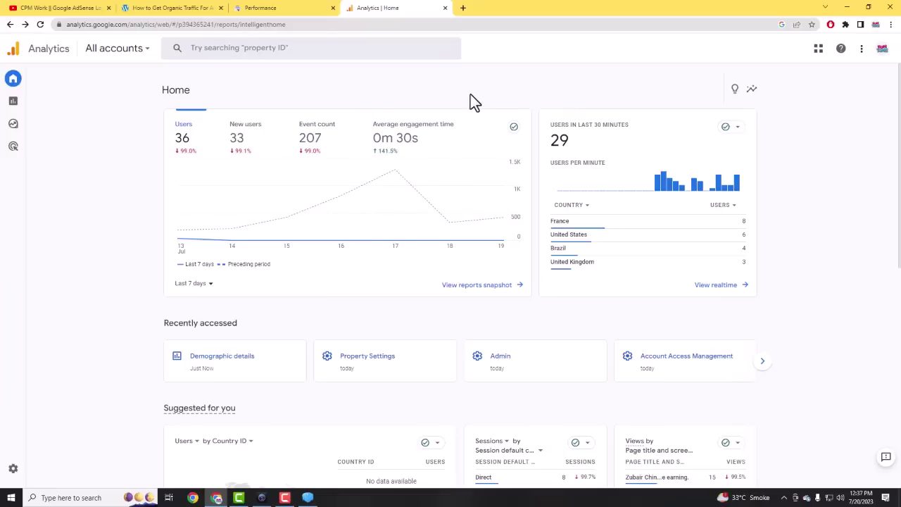
# - Review realtime users on Analytics Home, then bring Traffic Spirit forward showing 43/2000 visits
pyautogui.scroll(-2, 517, 187)
pyautogui.scroll(2, 517, 187)
pyautogui.moveTo(669, 192)
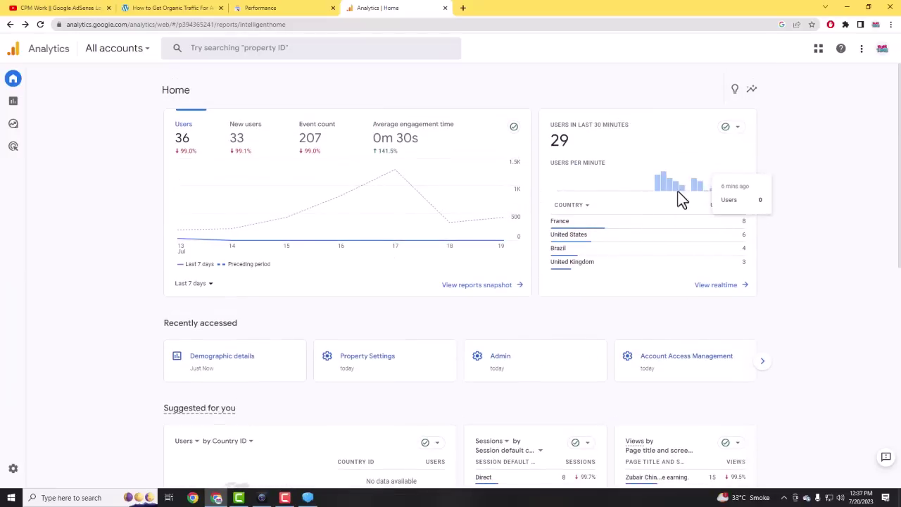
pyautogui.click(308, 498)
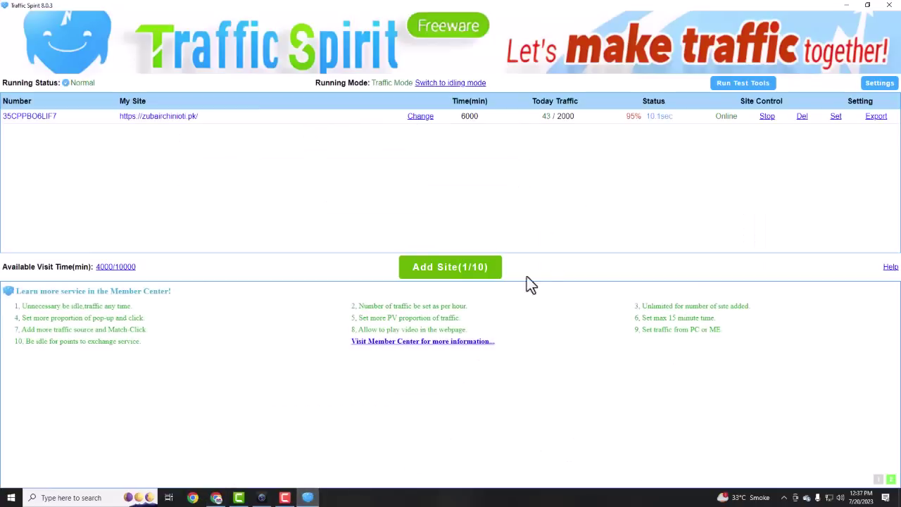